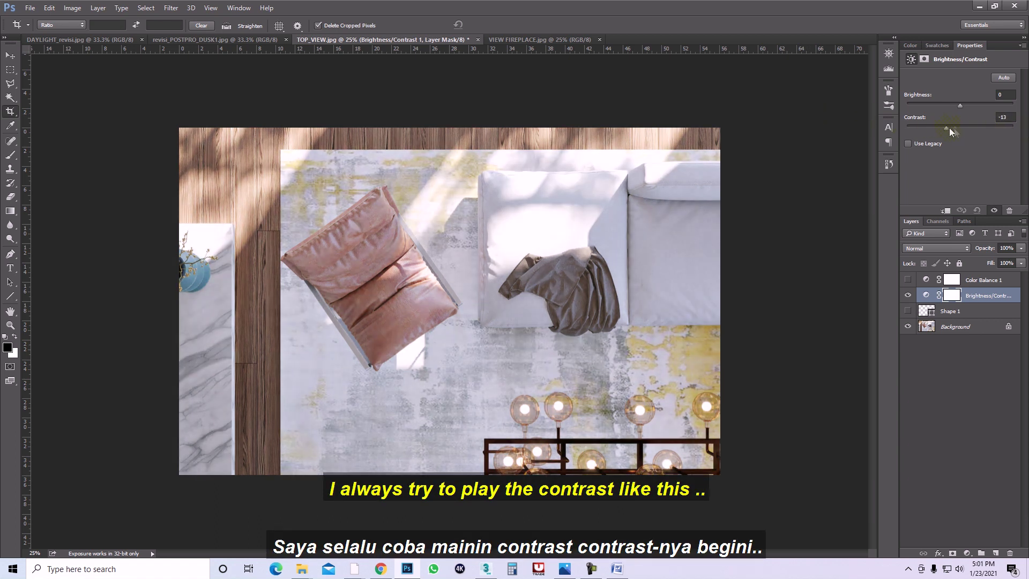
Raise the Brightness/Contrast brightness on the render, then drag it much lower to compare.
mouse_move(961, 109)
mouse_down()
mouse_move(989, 103)
mouse_move(969, 101)
mouse_up()
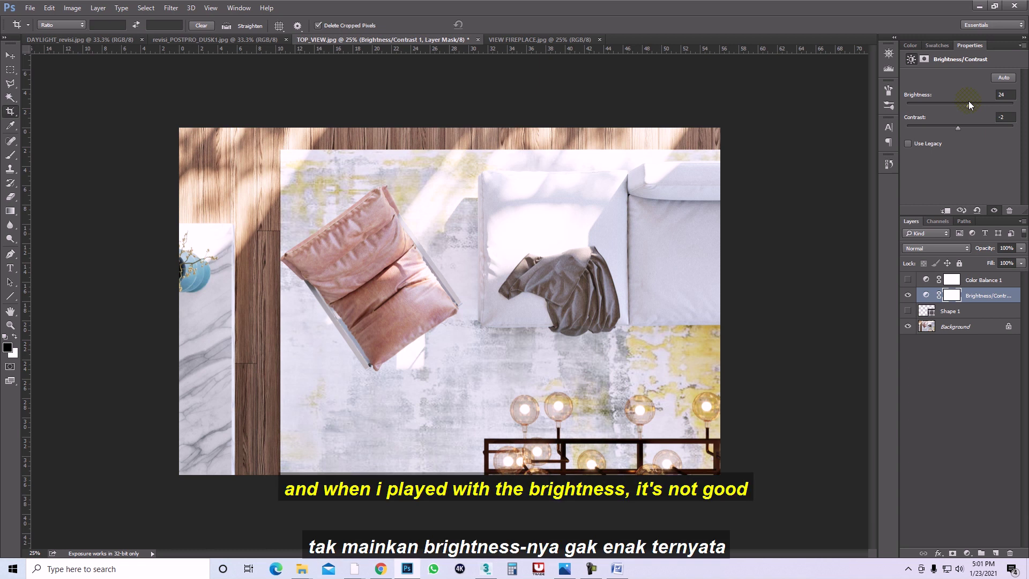
drag(969, 104, 942, 106)
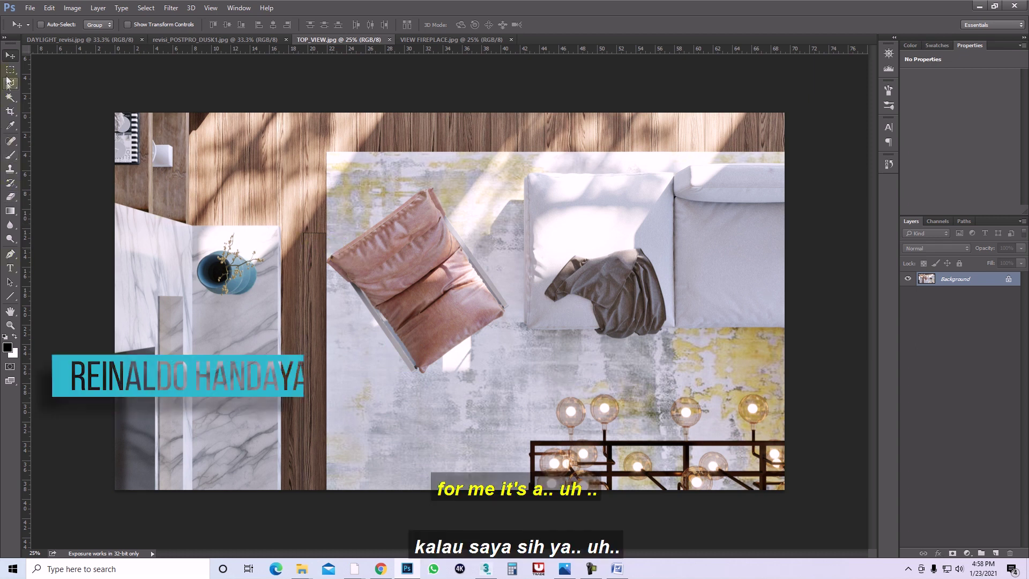
Crop the render inward from the left and top around the armchair and commit it.
click(10, 111)
click(435, 300)
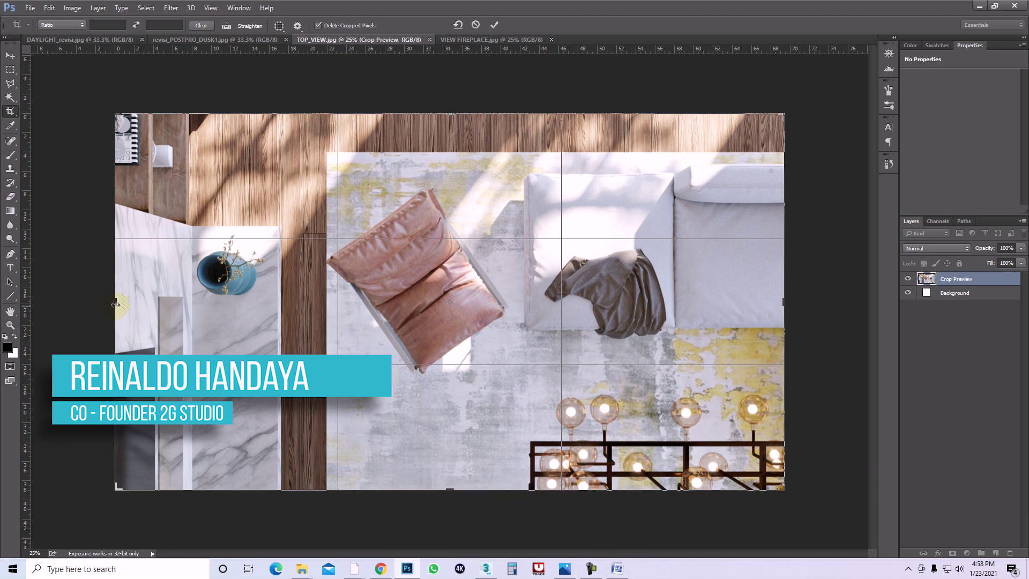
drag(116, 303, 173, 303)
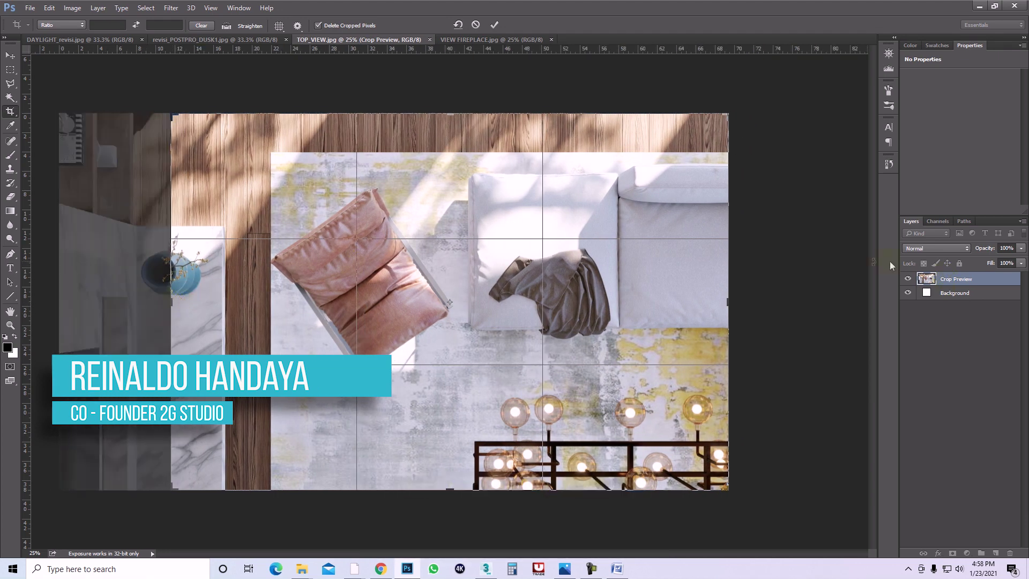
drag(730, 305, 690, 300)
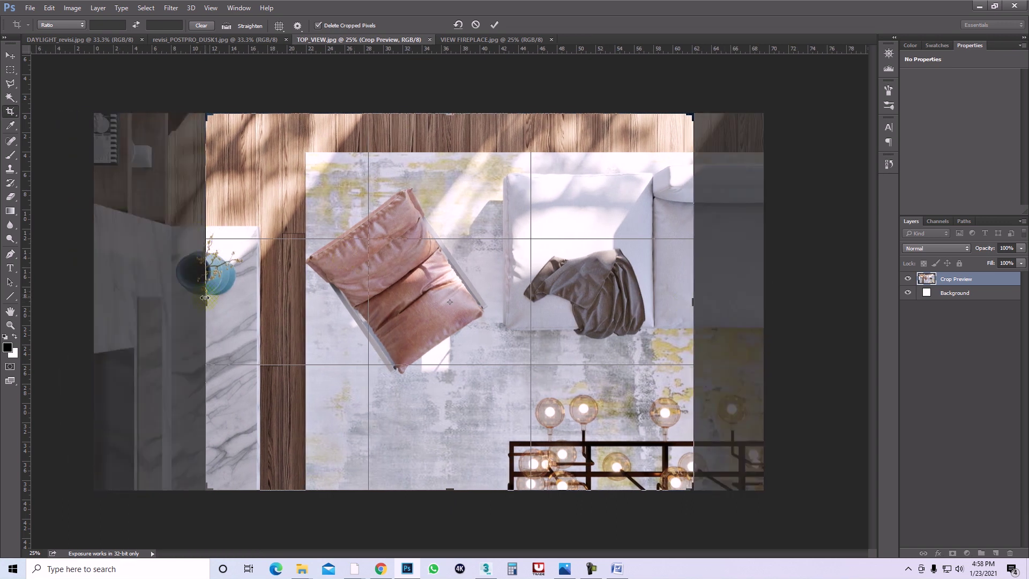
drag(205, 297, 216, 297)
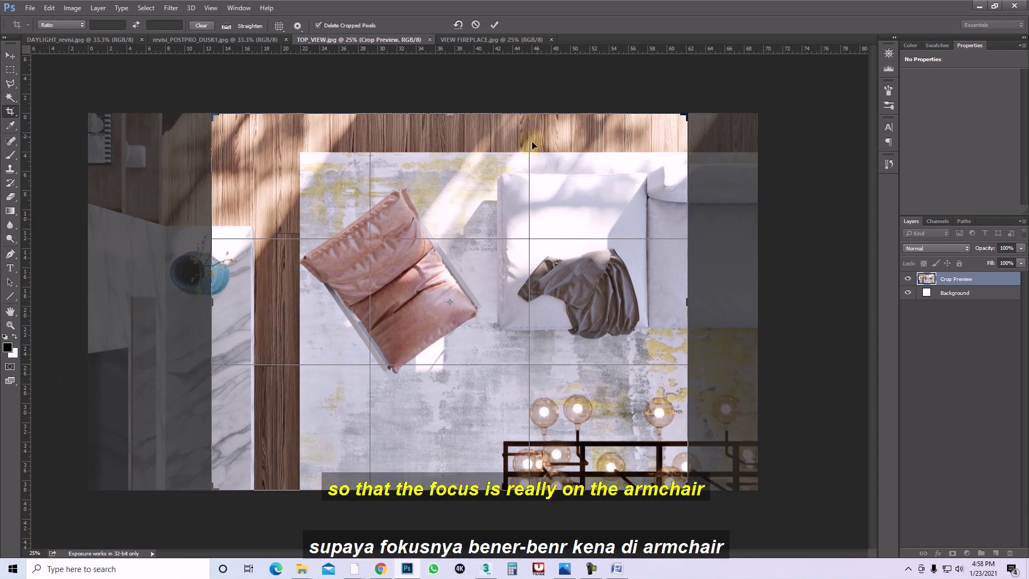
drag(481, 113, 451, 146)
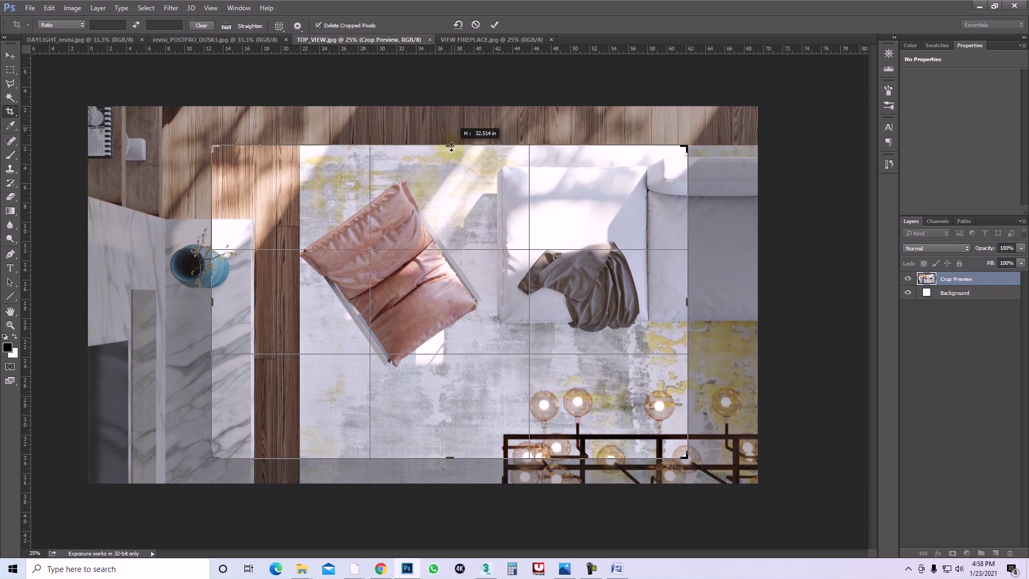
double_click(344, 326)
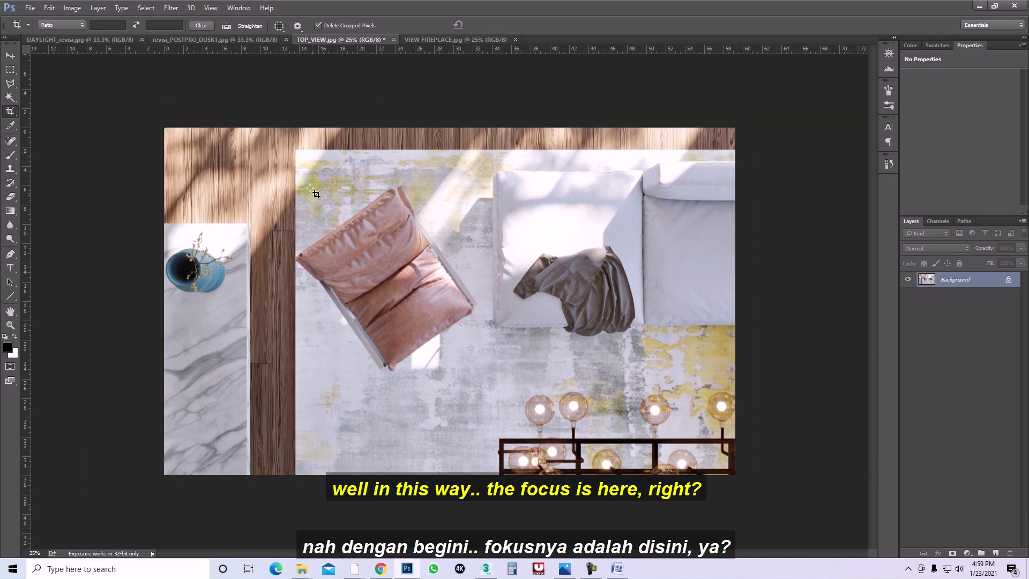
click(376, 241)
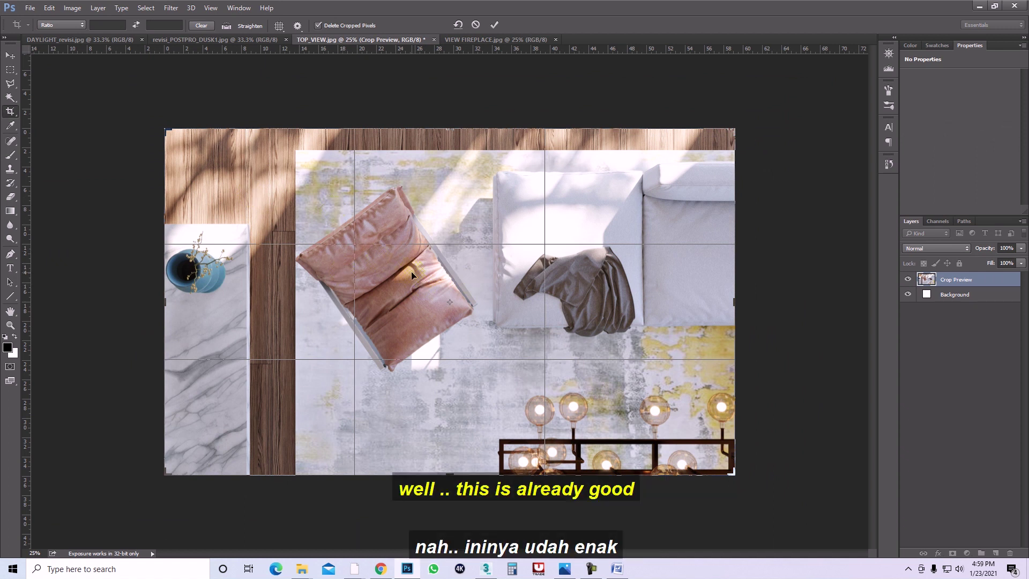
key(v)
click(569, 214)
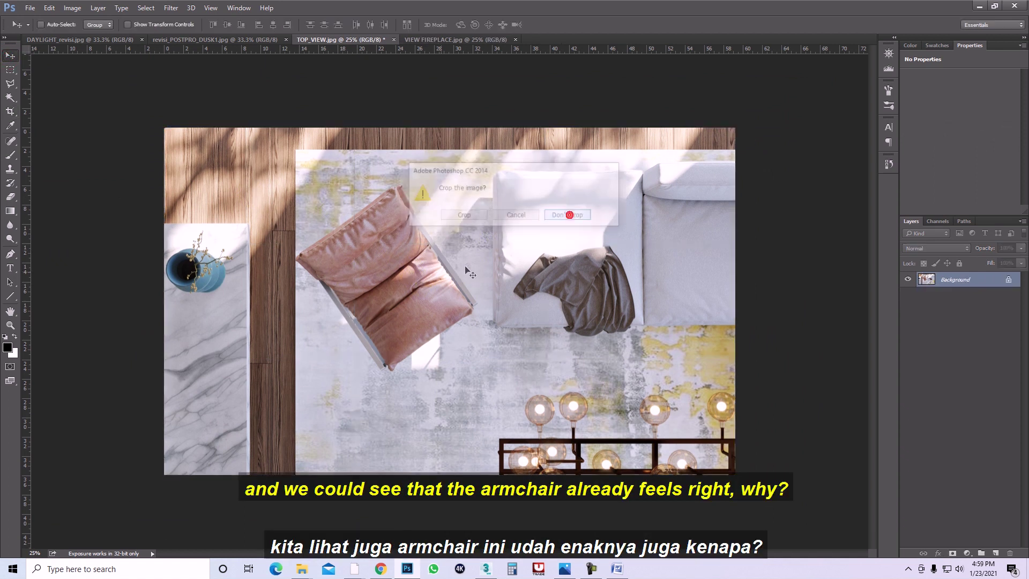
Draw a diagonal guide line through the armchair, undoing a second trial line.
click(10, 296)
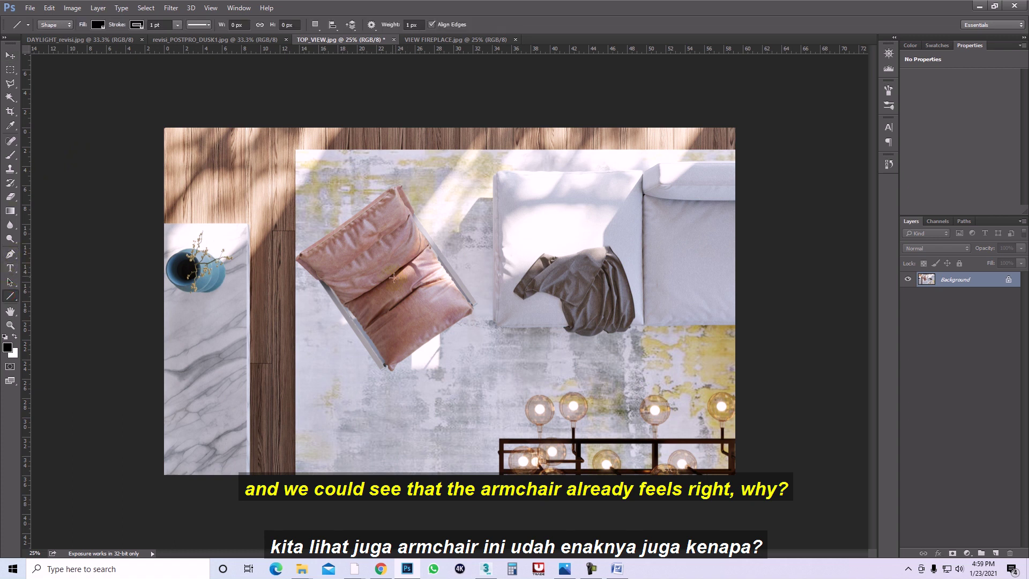
drag(230, 108, 593, 561)
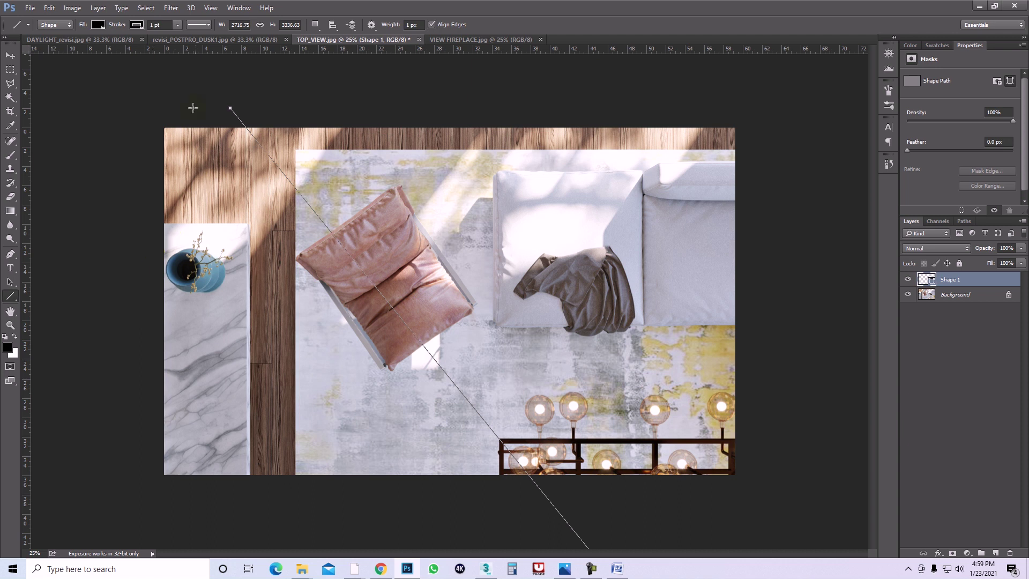
drag(133, 109, 809, 515)
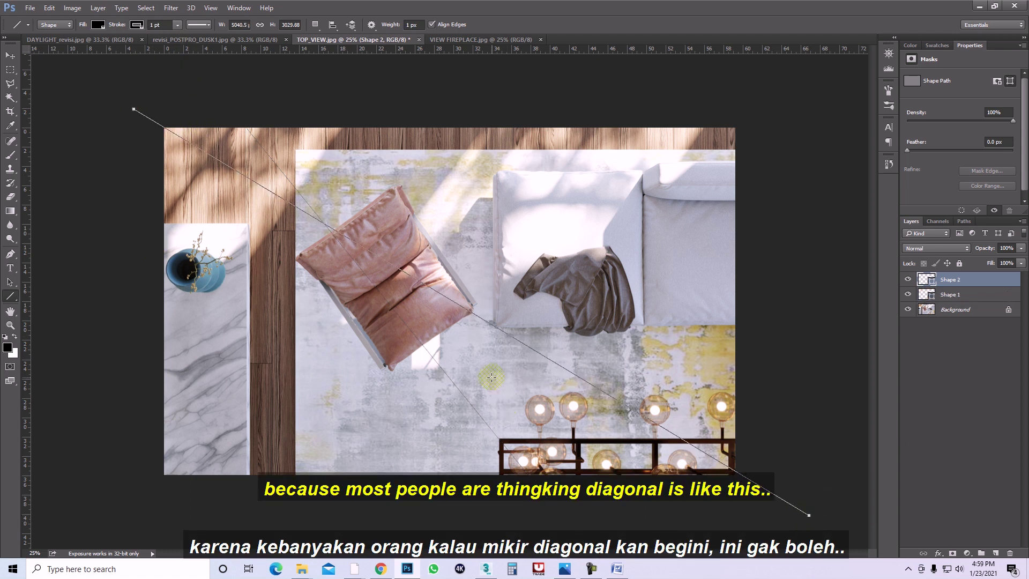
key(ctrl+z)
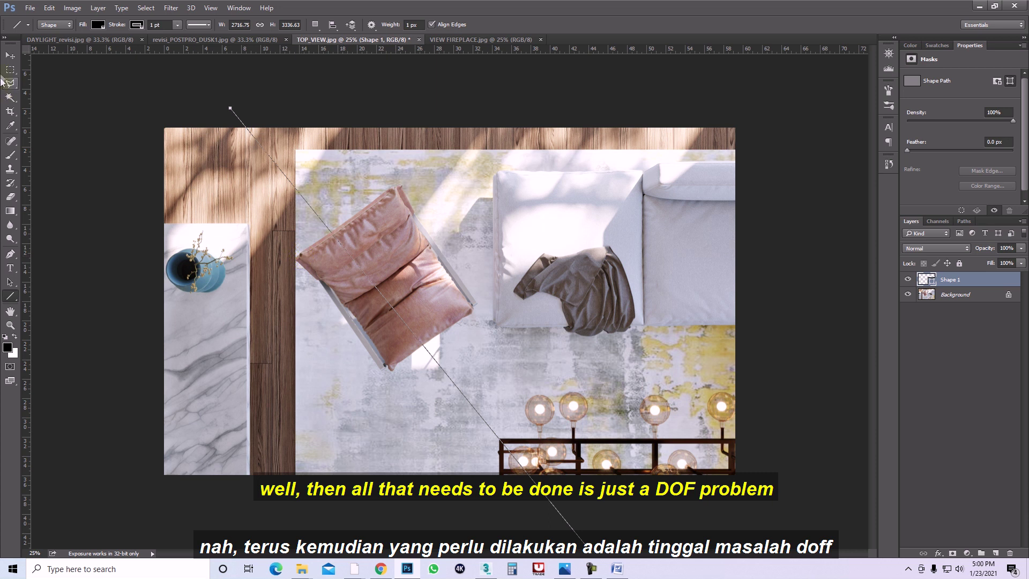
Hide the Shape 1 guide line and pull the crop's left edge further into the marble.
click(10, 55)
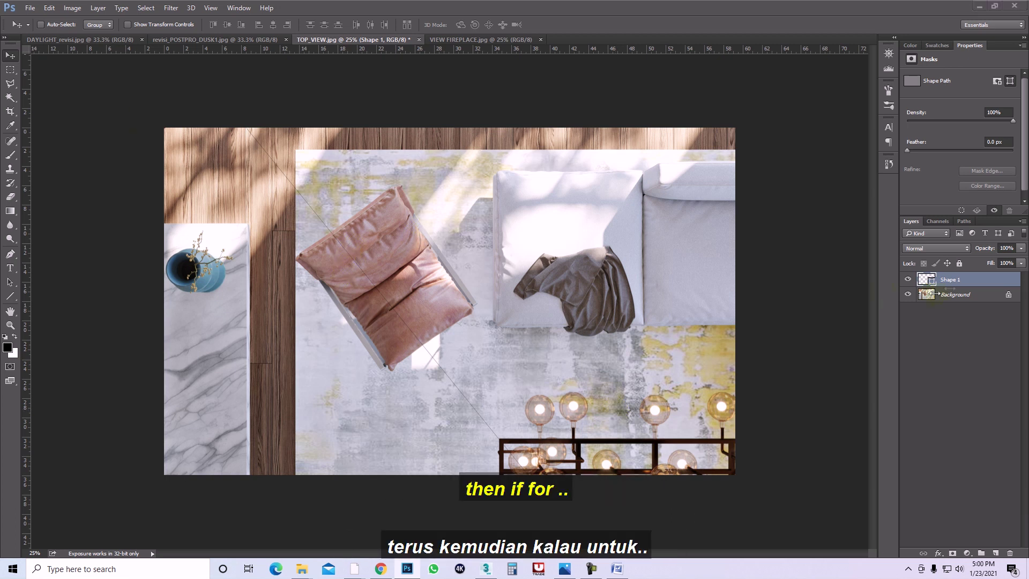
click(908, 280)
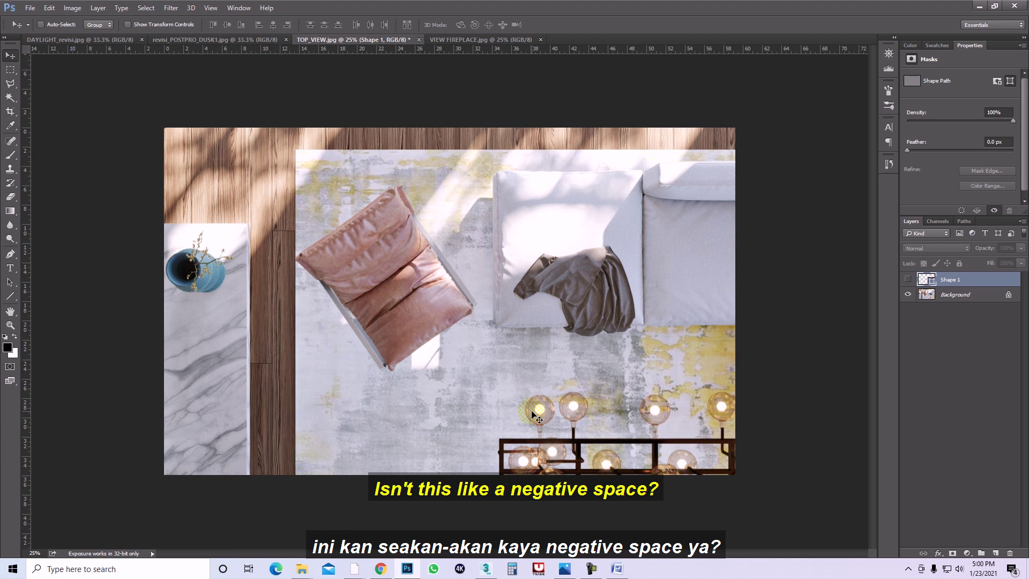
key(c)
drag(164, 300, 179, 294)
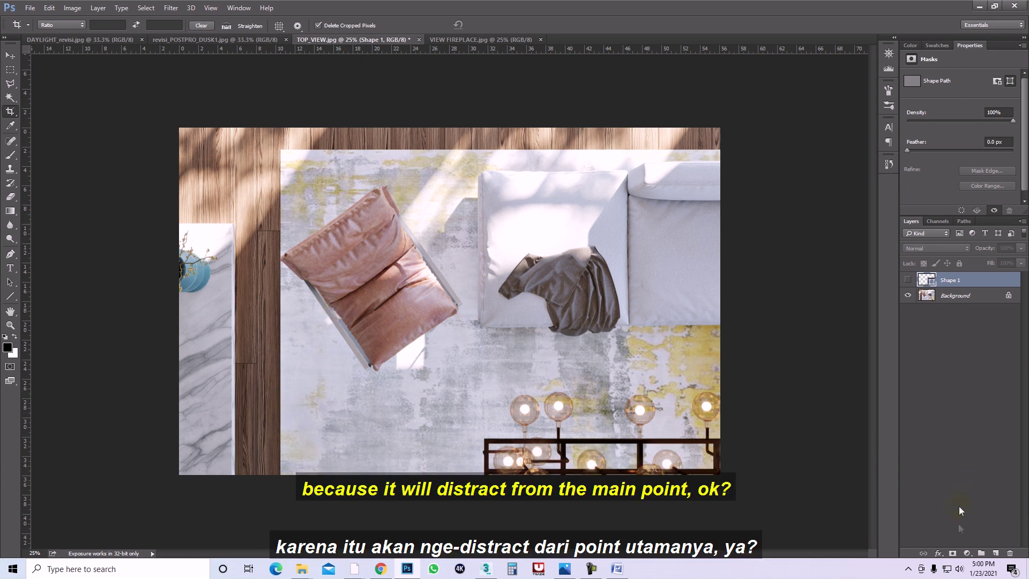
Add a Brightness/Contrast adjustment layer, toggle its visibility, and reset it to 0 brightness, 0 contrast.
click(969, 553)
click(968, 360)
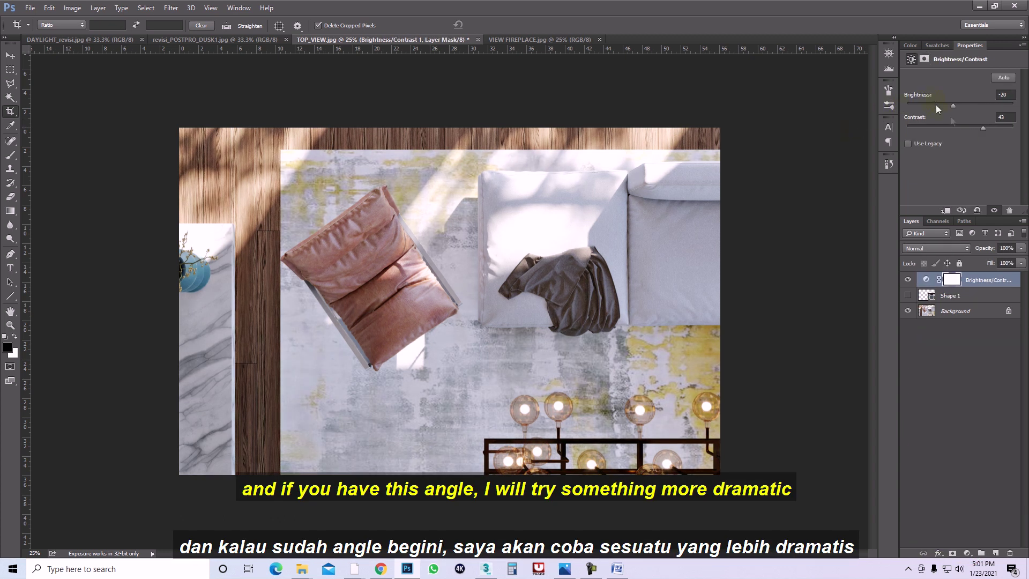
click(909, 281)
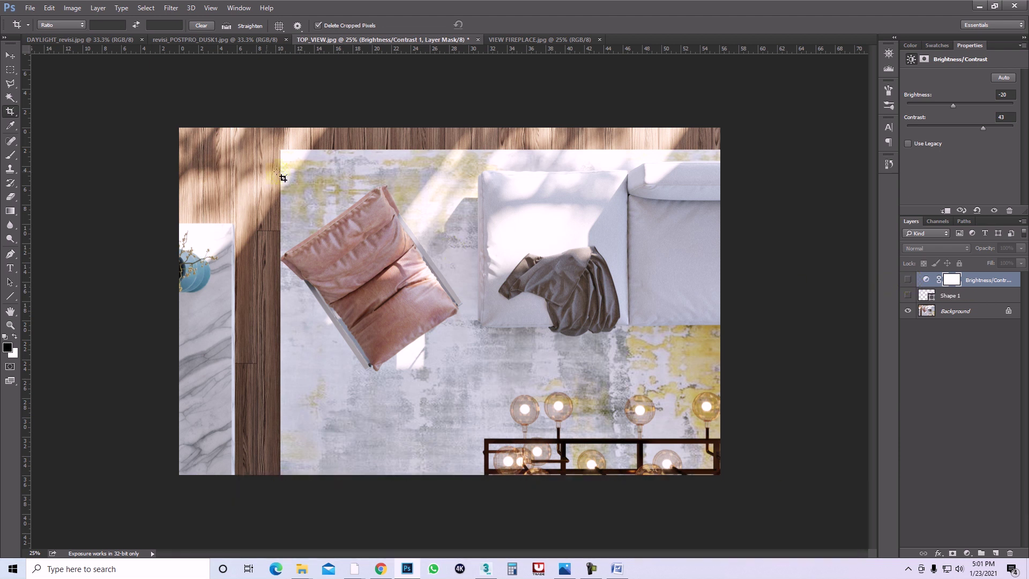
click(908, 280)
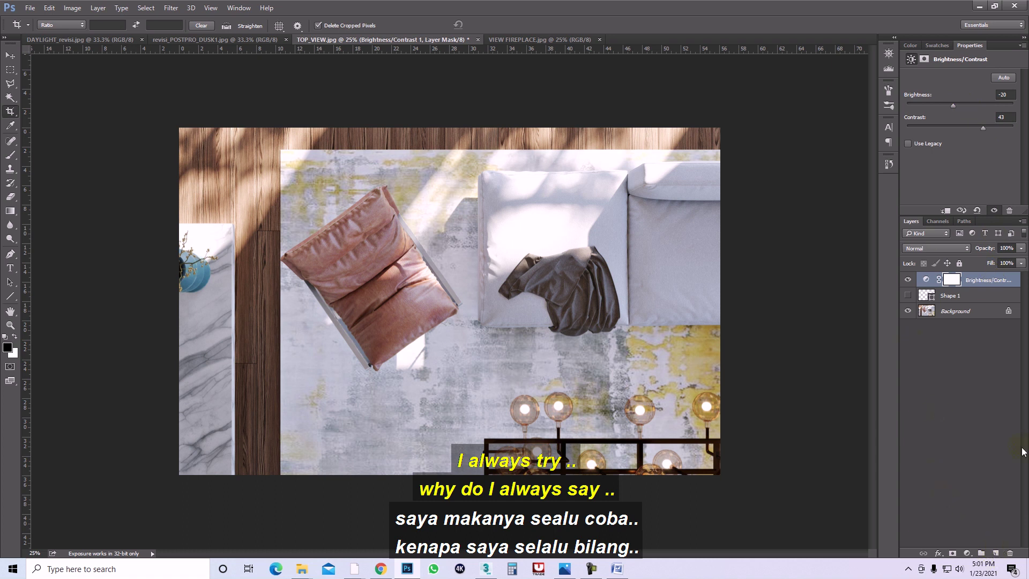
click(977, 210)
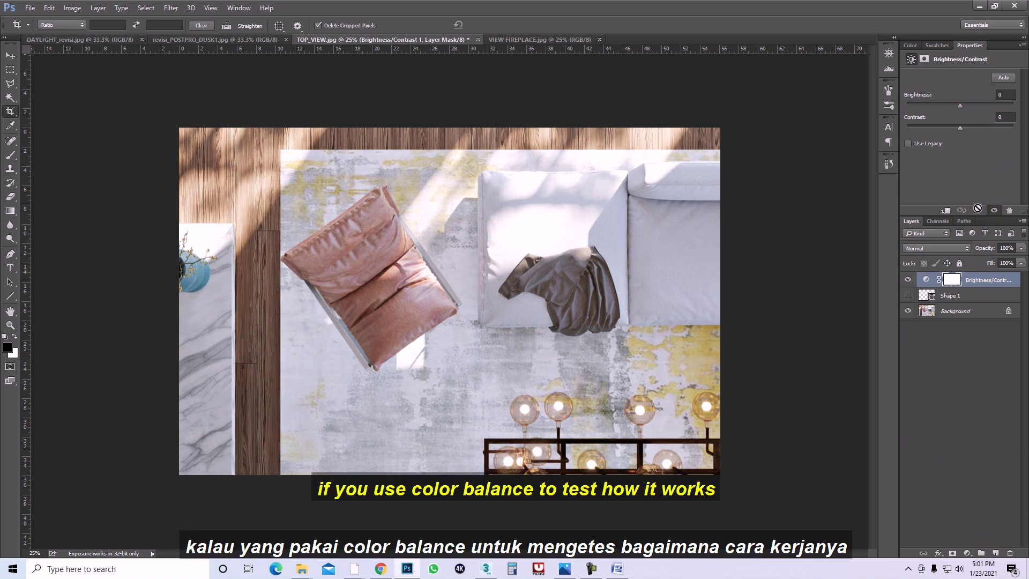
Add a Color Balance layer, push midtone Blue toward +100, then type 0 to reset it.
click(966, 552)
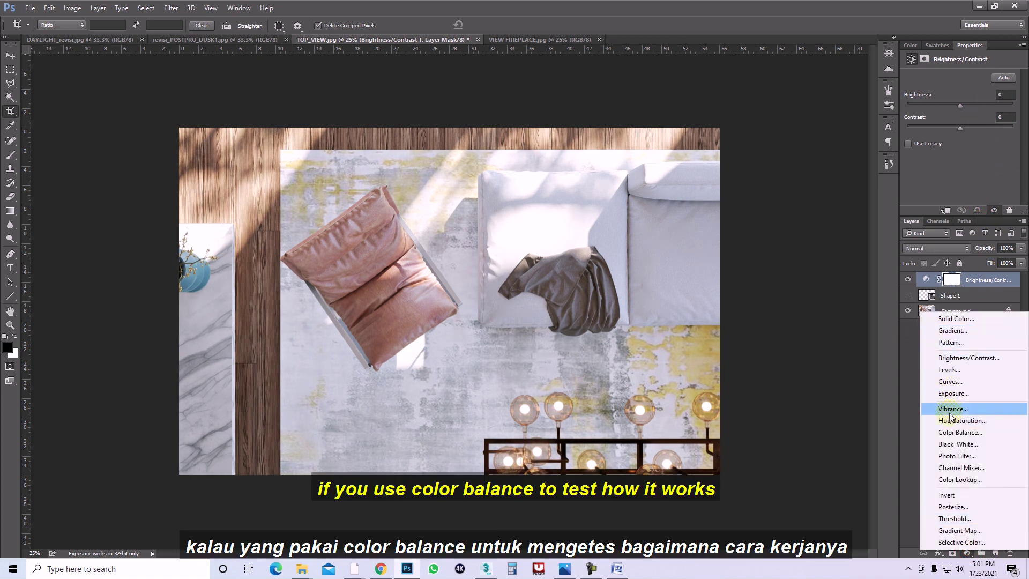
click(956, 429)
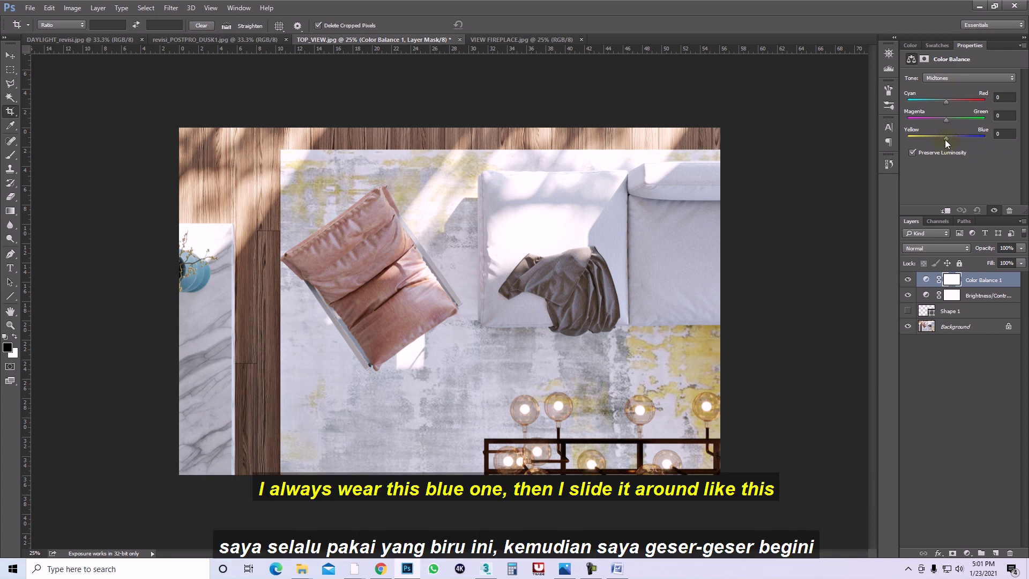
drag(945, 140, 987, 138)
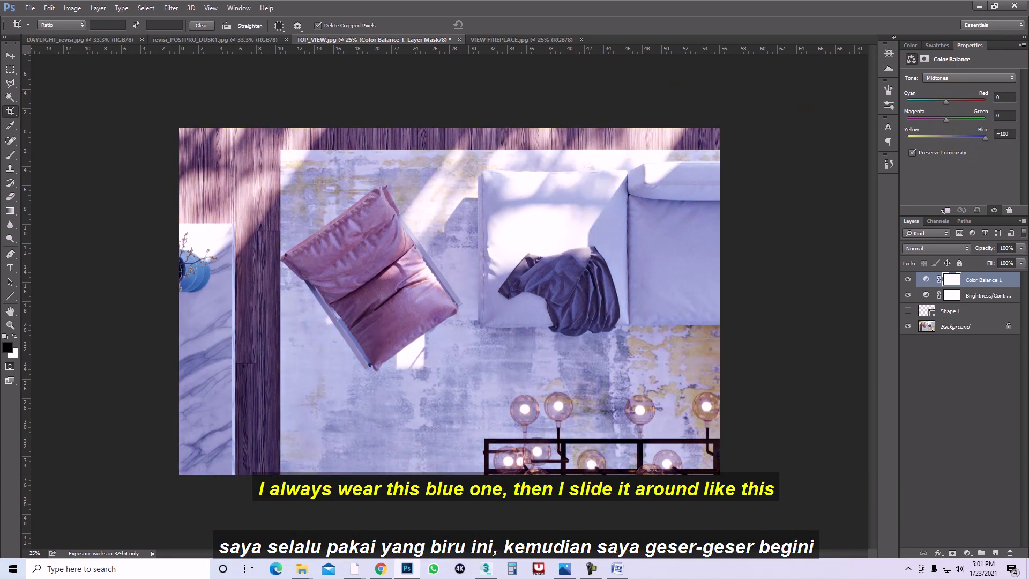
drag(987, 138, 986, 139)
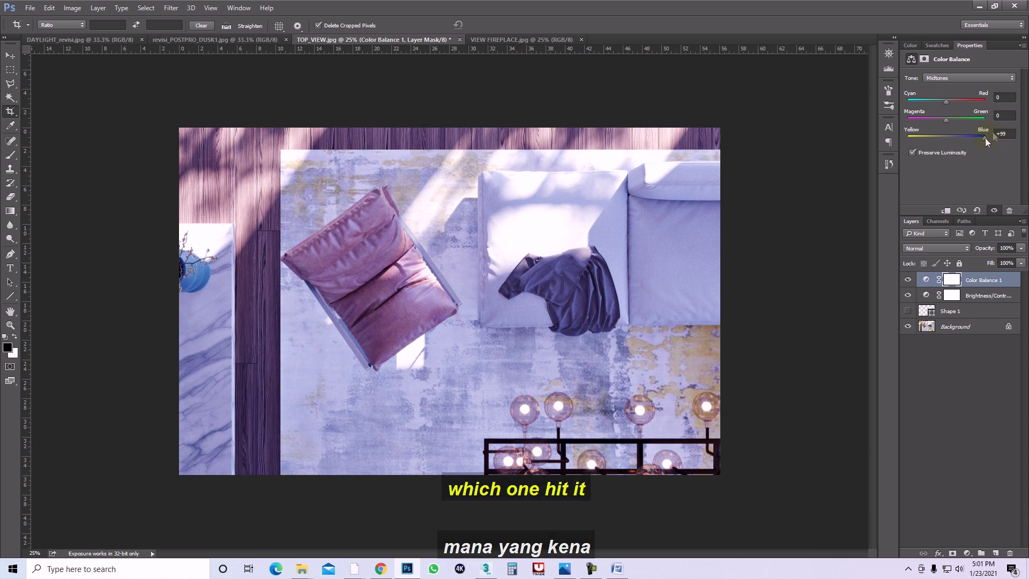
click(1002, 134)
text(0)
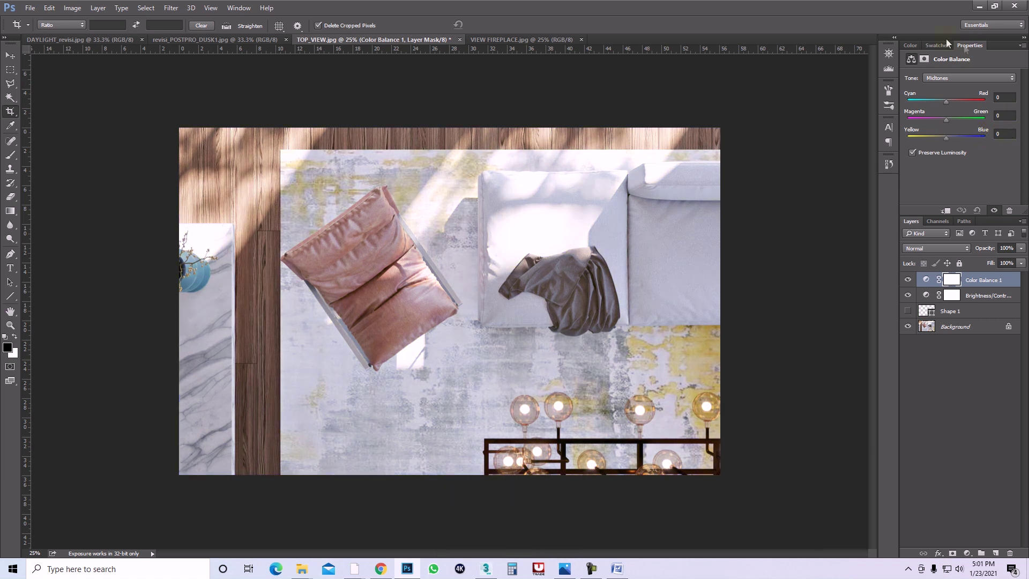
click(950, 78)
Shift Color Balance shadows to +77 blue, hide it, and lower Brightness/Contrast contrast to -49.
mouse_move(946, 138)
mouse_down()
mouse_move(988, 143)
mouse_move(976, 142)
mouse_up()
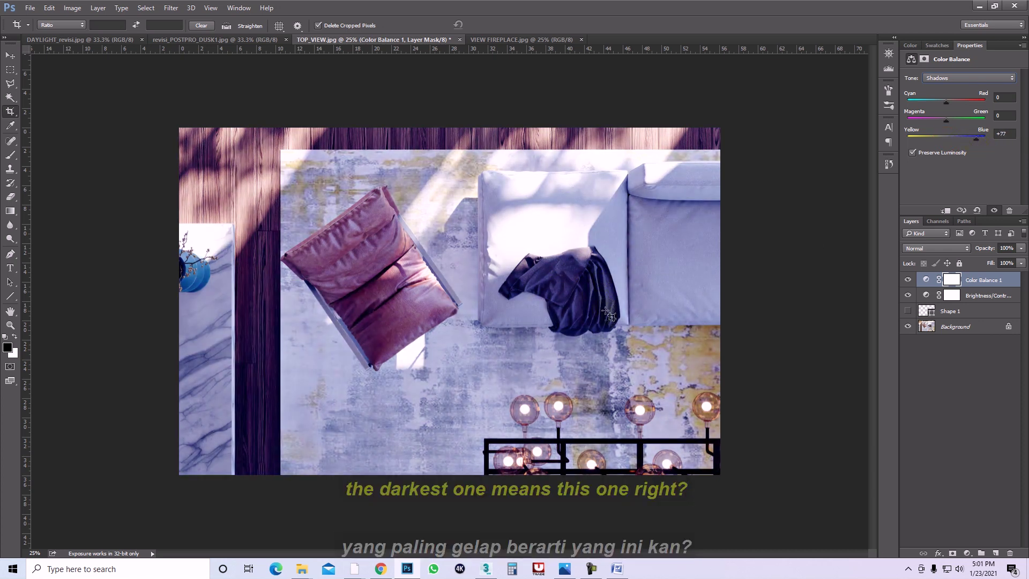
click(908, 279)
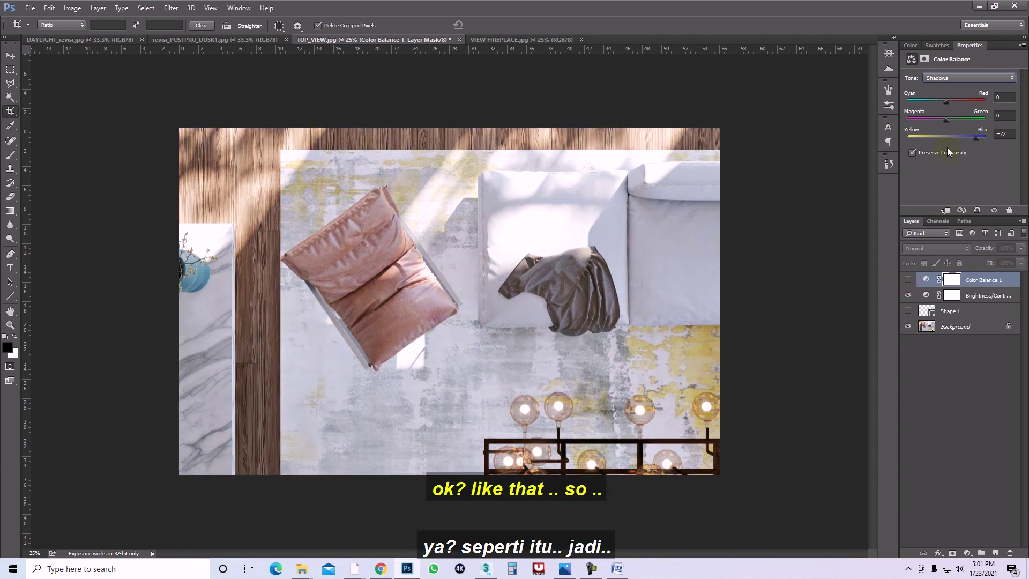
click(927, 295)
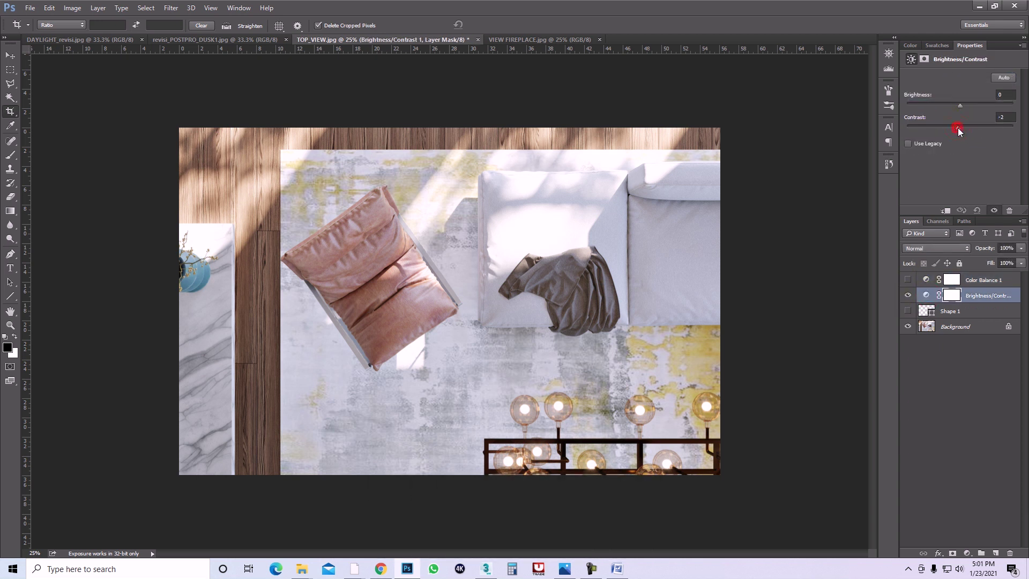
mouse_move(959, 129)
mouse_down()
mouse_move(1013, 128)
mouse_move(958, 129)
mouse_move(969, 101)
mouse_up()
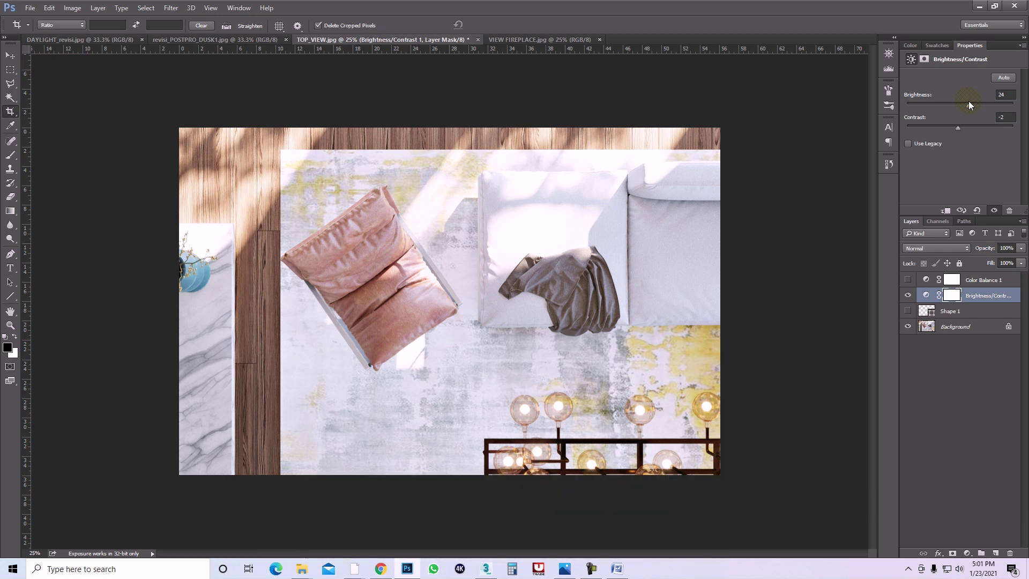
Set the Brightness/Contrast layer to brightness -29 and contrast 72.
drag(968, 102, 942, 103)
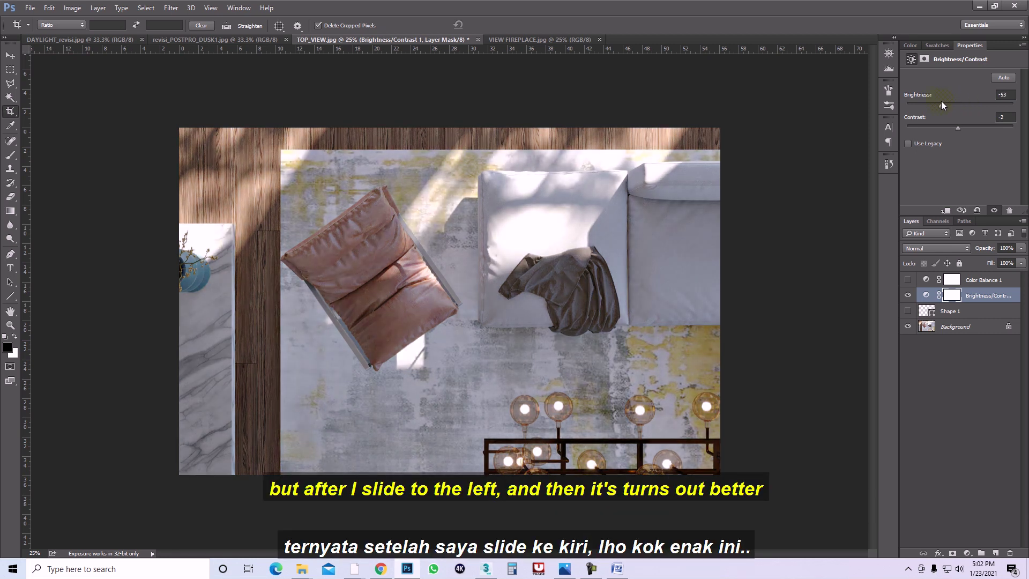
drag(943, 105, 948, 105)
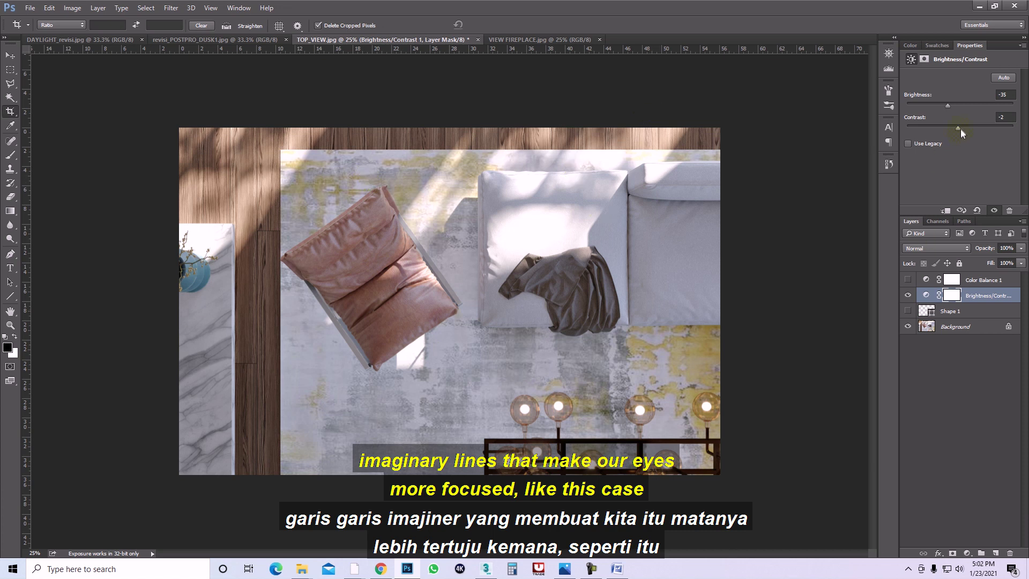
drag(959, 128, 991, 128)
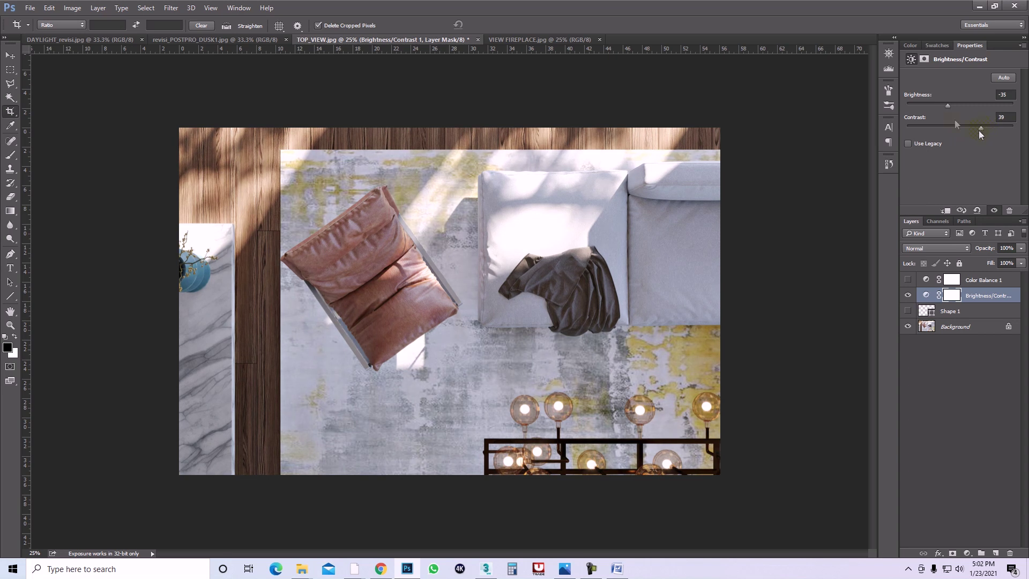
drag(949, 105, 989, 127)
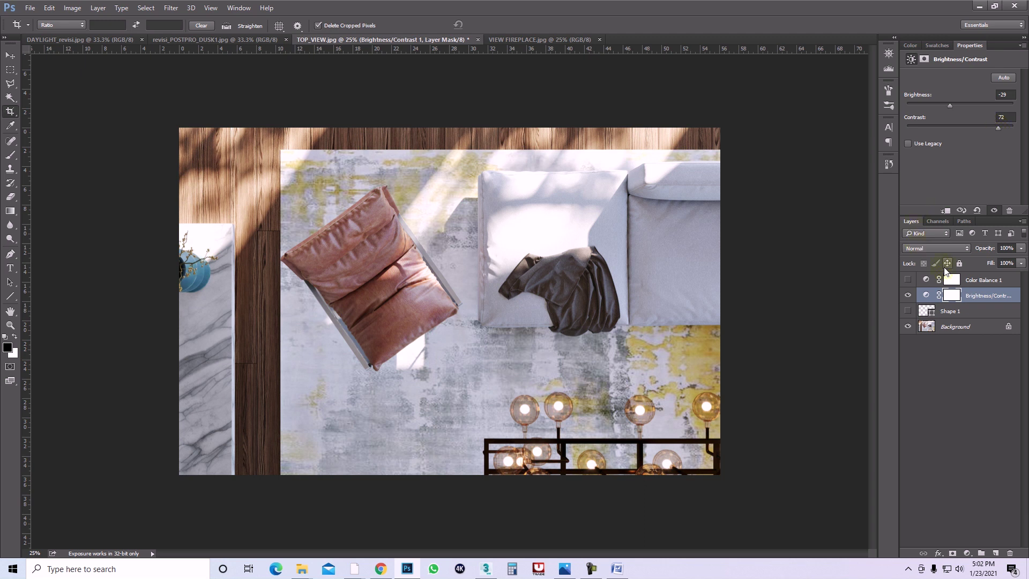
Add a new empty layer and set the foreground to a lighter warm orange, starting from #ffba00.
click(996, 553)
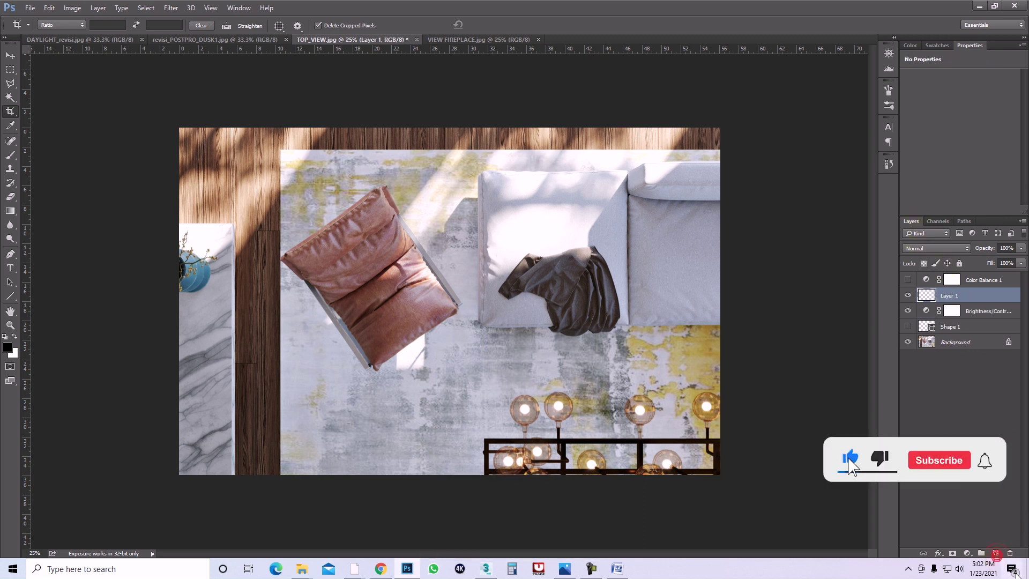
click(8, 348)
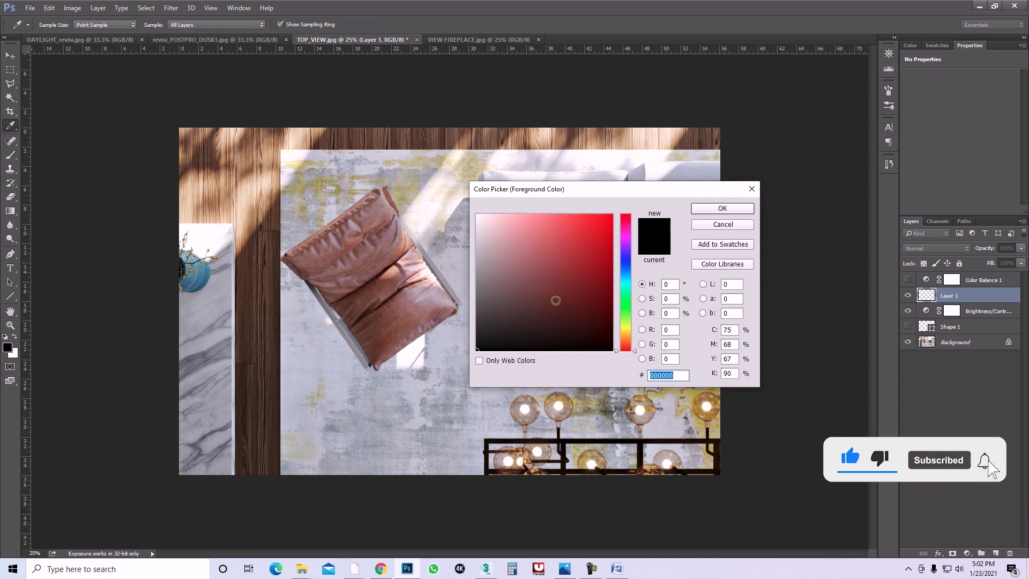
text(ffba00)
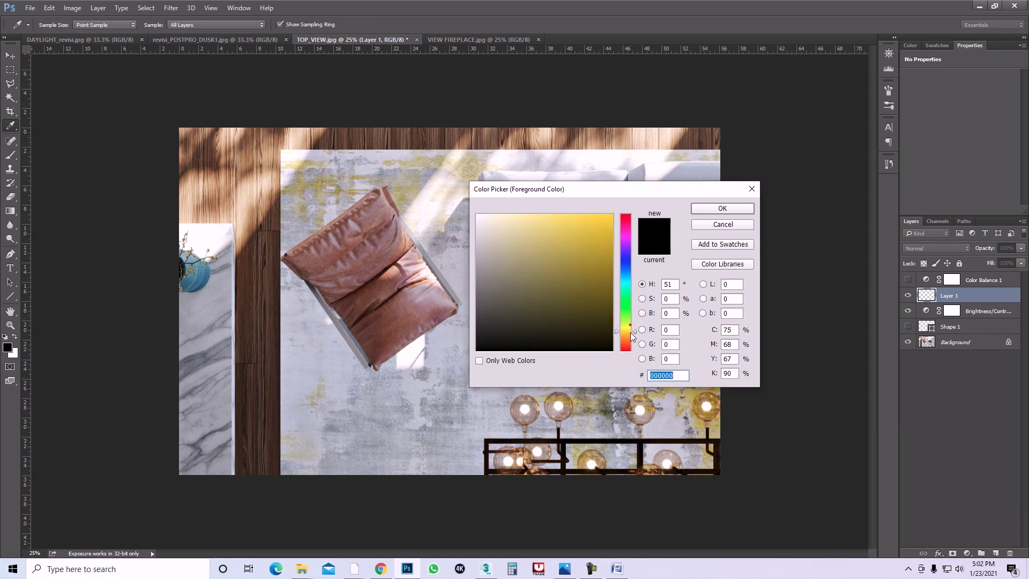
drag(607, 218, 603, 211)
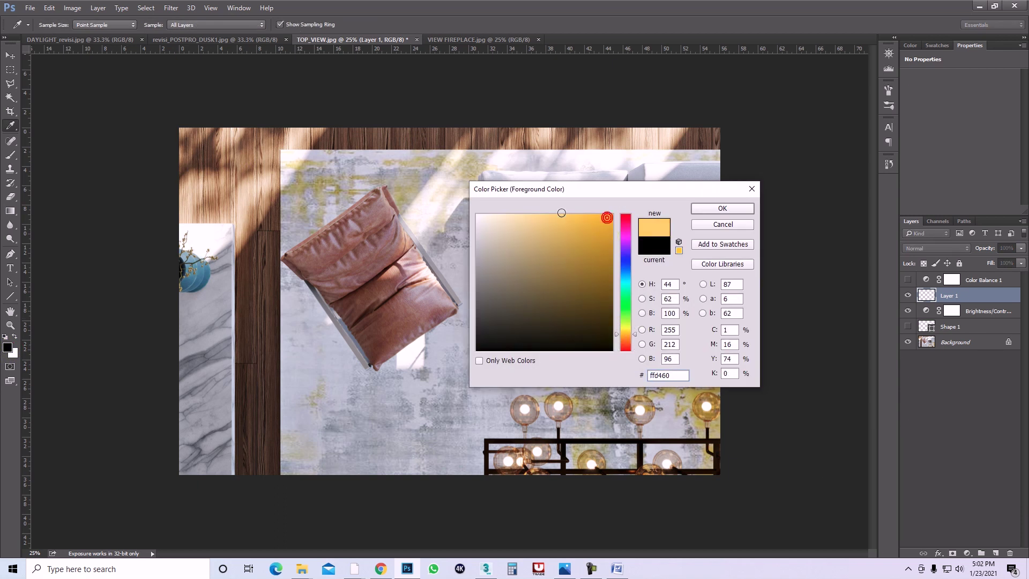
click(709, 213)
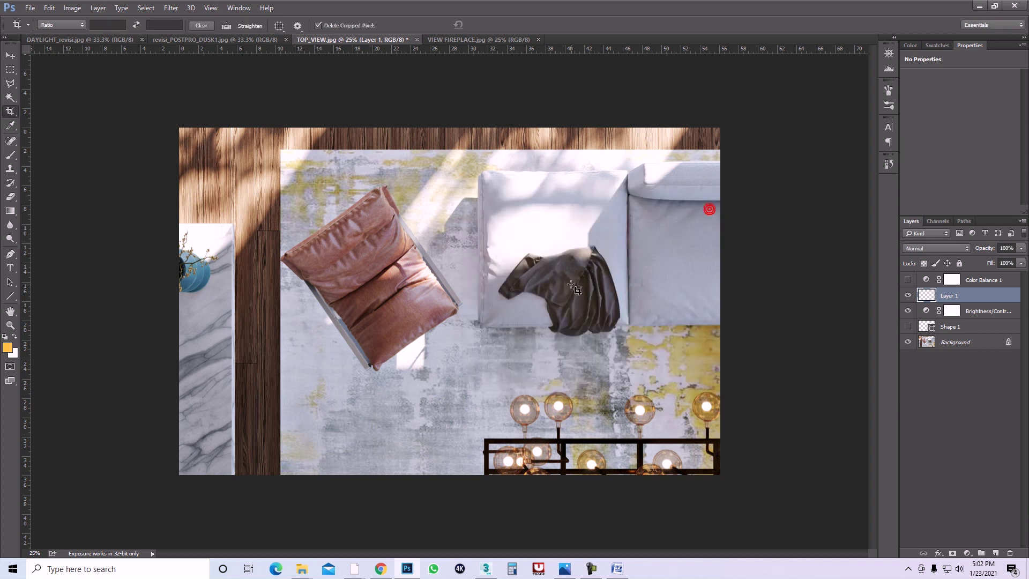
ctrl+alt+click(524, 274)
ctrl+alt+click(524, 275)
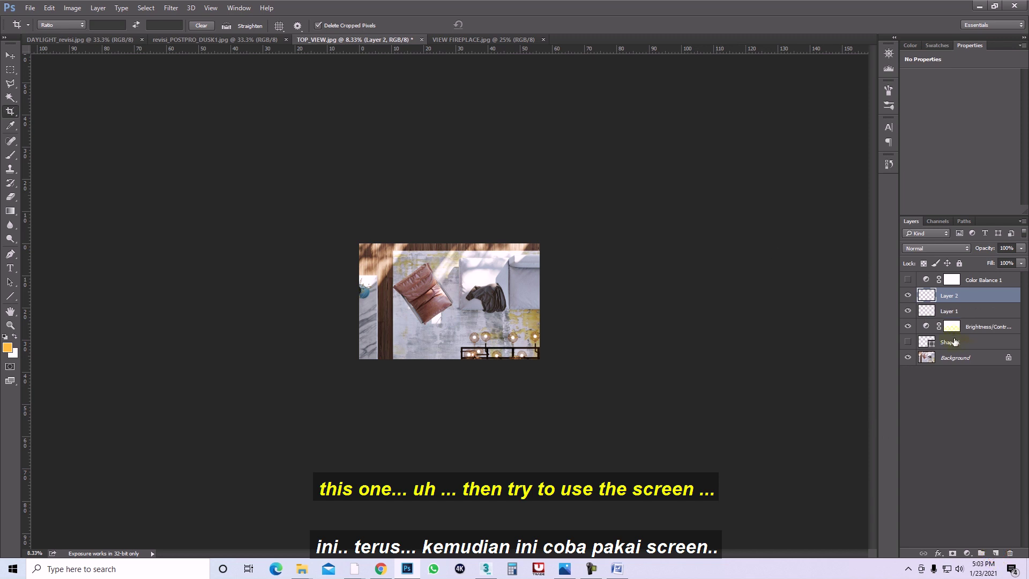
With the Brush active, set the light layer to Screen, hide Layer 2, and add another layer.
key(b)
click(937, 248)
click(931, 322)
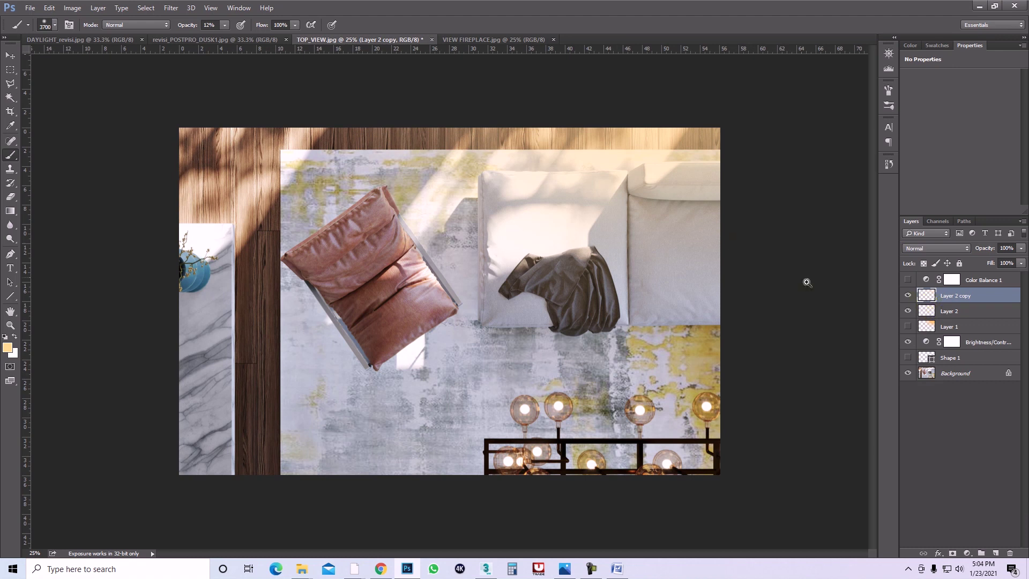
key(ctrl+minus)
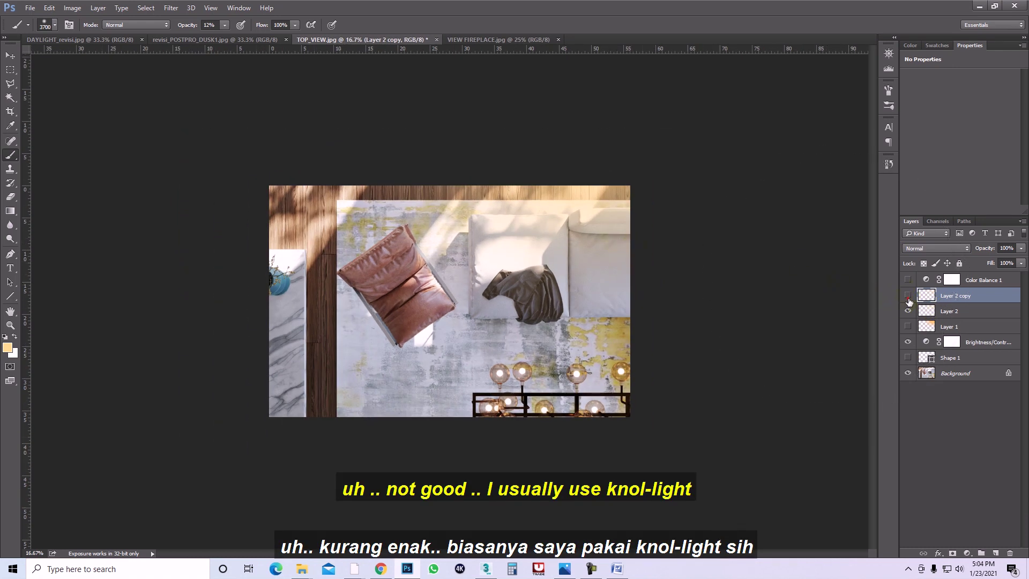
click(908, 311)
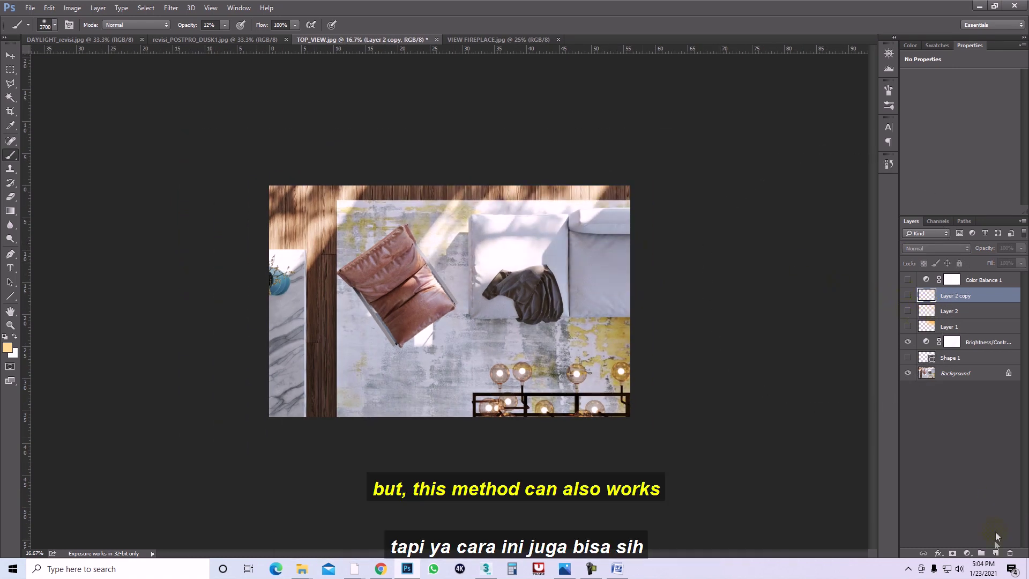
click(997, 553)
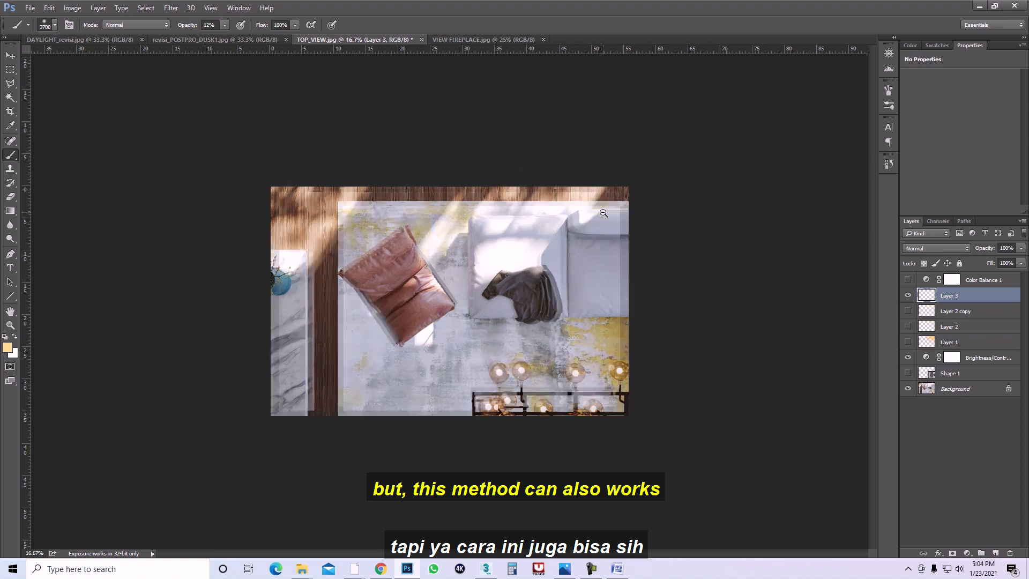
Paint a broad warm glow on Layer 3 with a 5000-size brush, compare it, and set opacity to 61%.
key(ctrl+minus)
key(ctrl+minus)
click(557, 201)
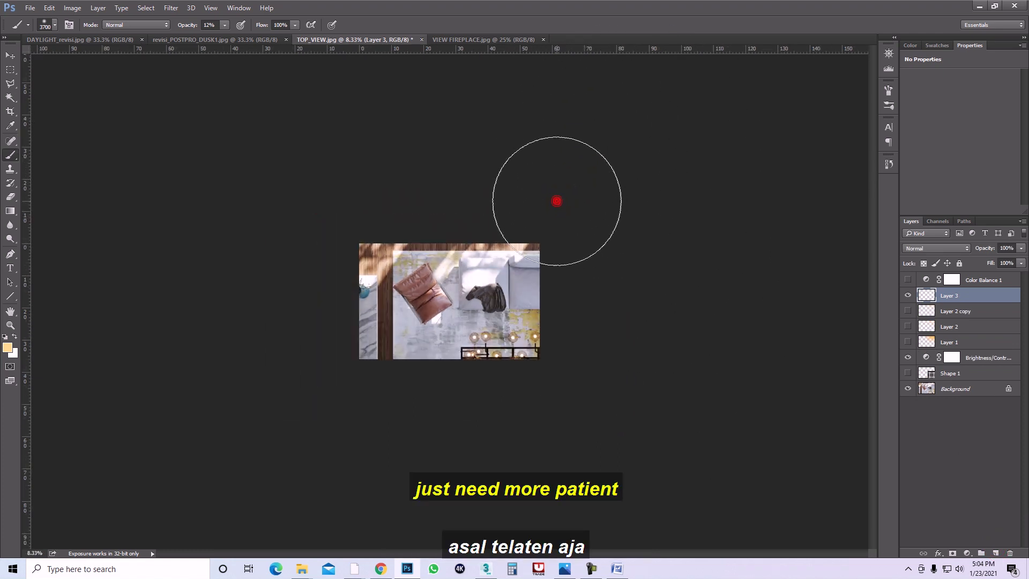
key(bracketright)
key(bracketright)
key(bracketright)
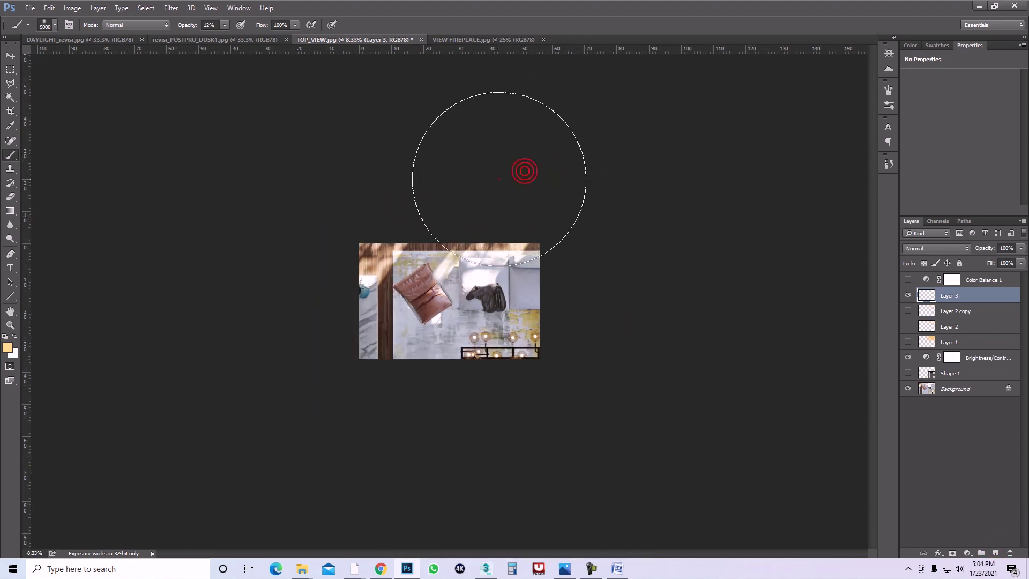
key(ctrl+plus)
key(ctrl+plus)
key(ctrl+plus)
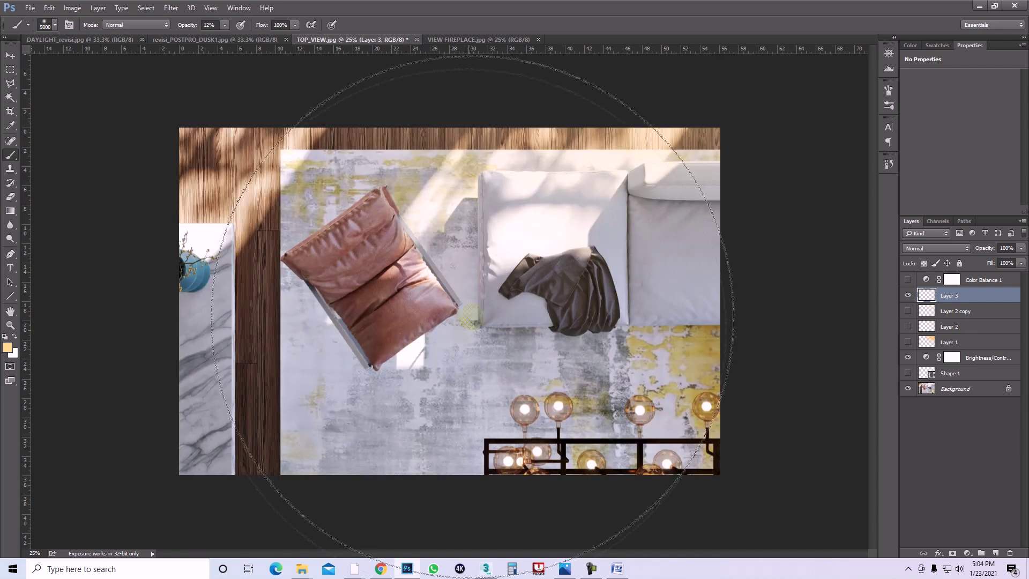
click(907, 296)
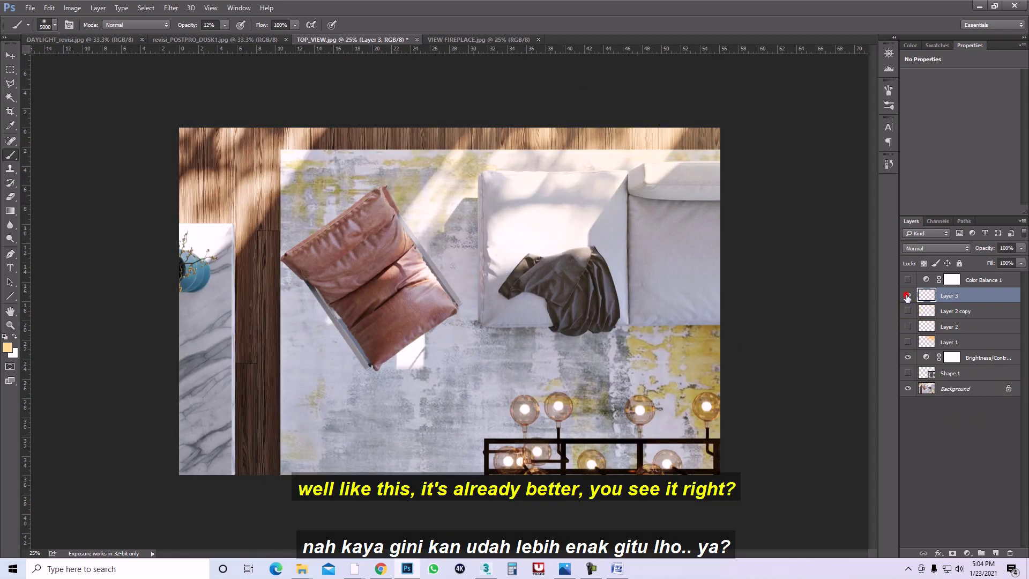
click(907, 295)
click(907, 295)
click(908, 295)
click(1020, 248)
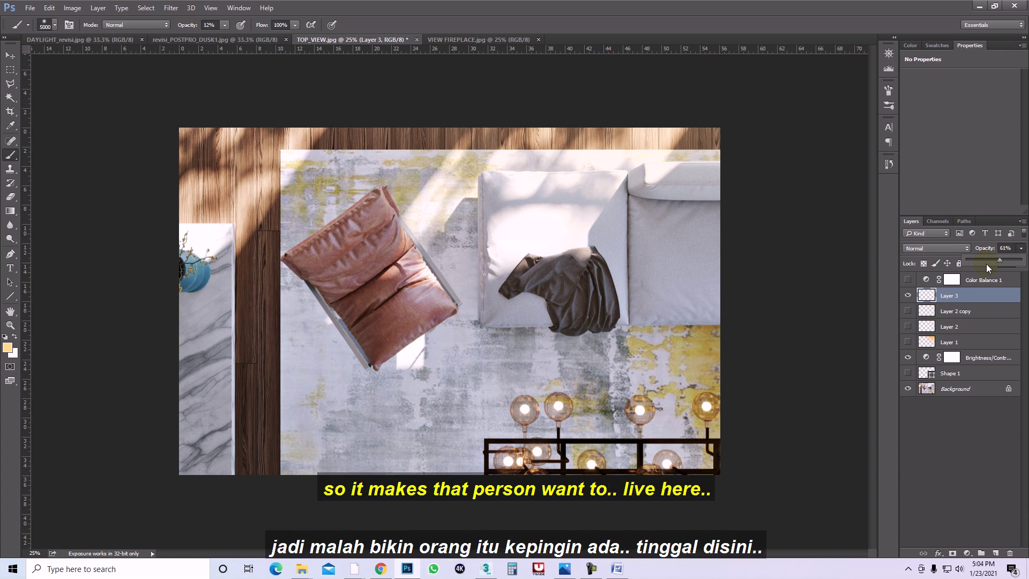
click(9, 56)
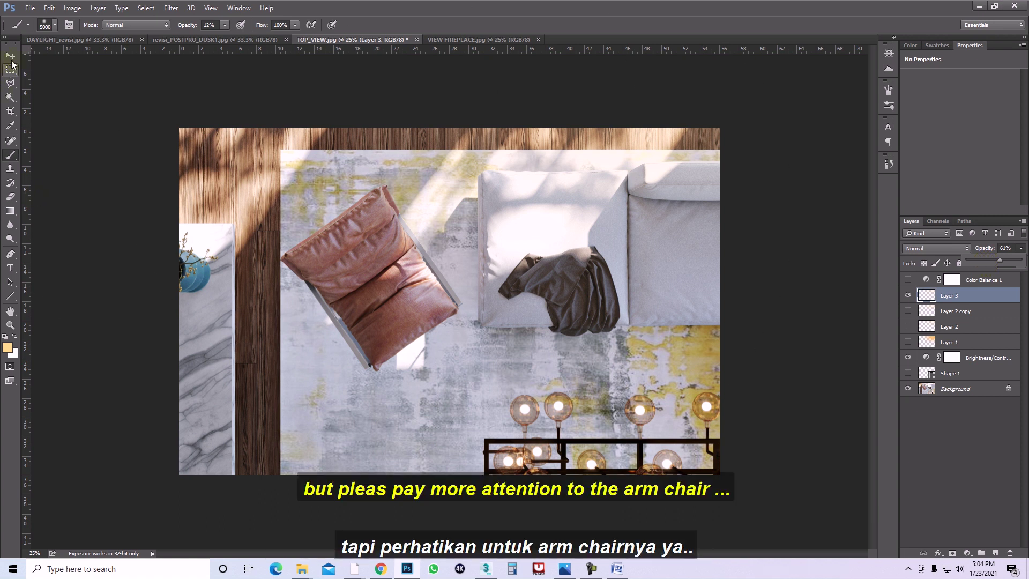
Add a new Layer 4 above Brightness/Contrast set to Soft Light blending.
click(971, 357)
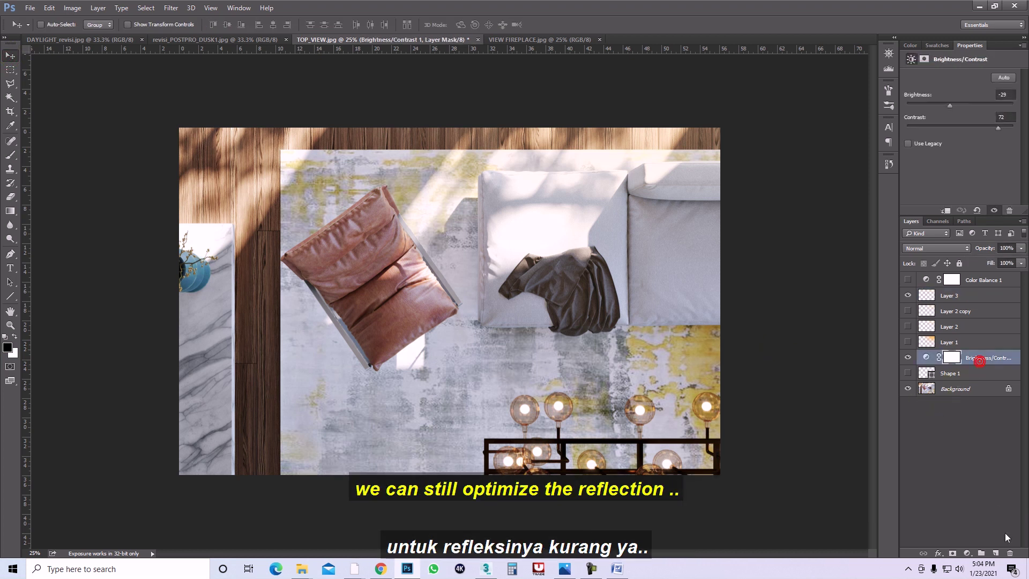
click(996, 552)
click(925, 249)
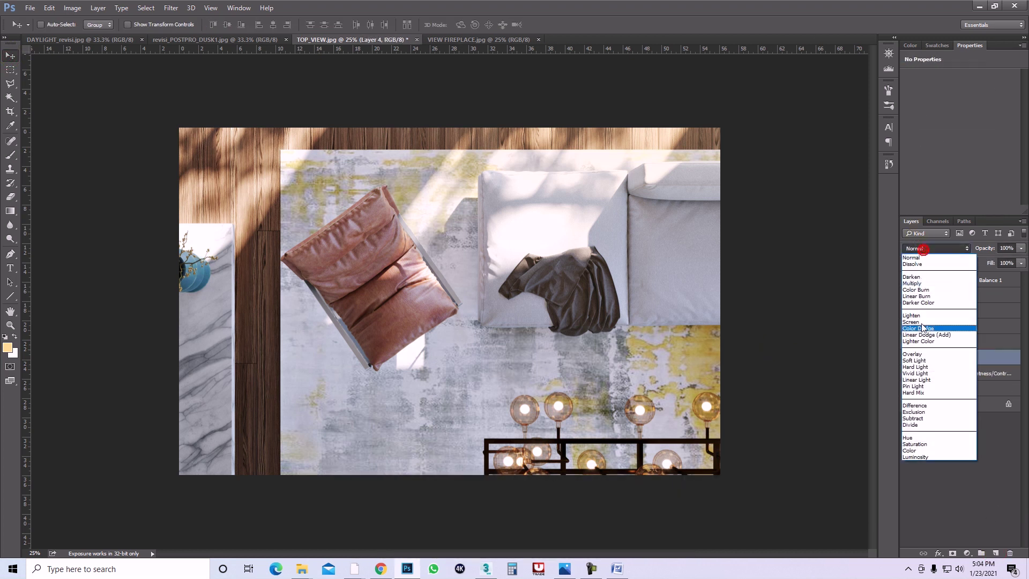
click(927, 358)
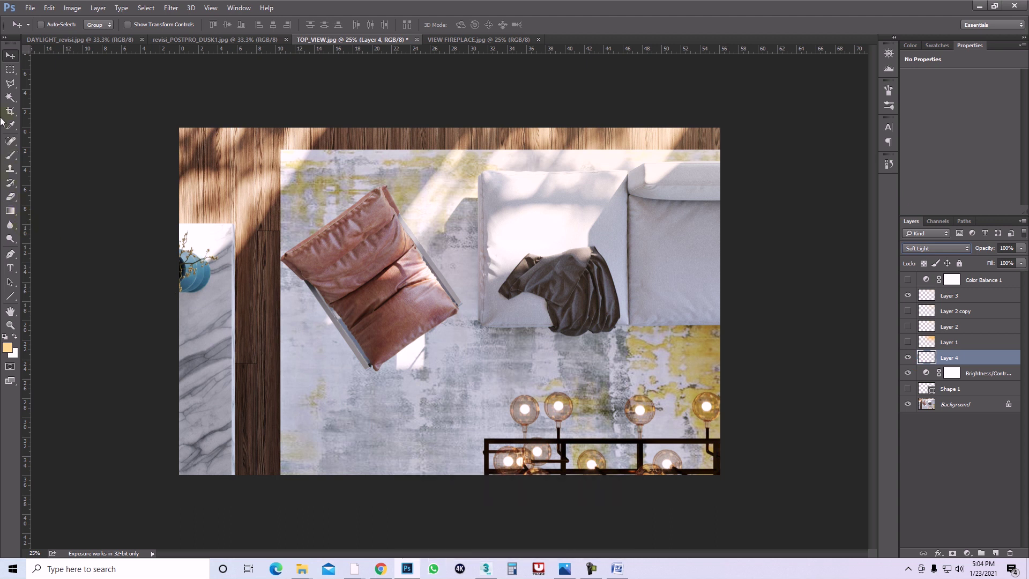
Paint soft black shading around the leather armchair with the Brush tool.
click(11, 155)
click(7, 347)
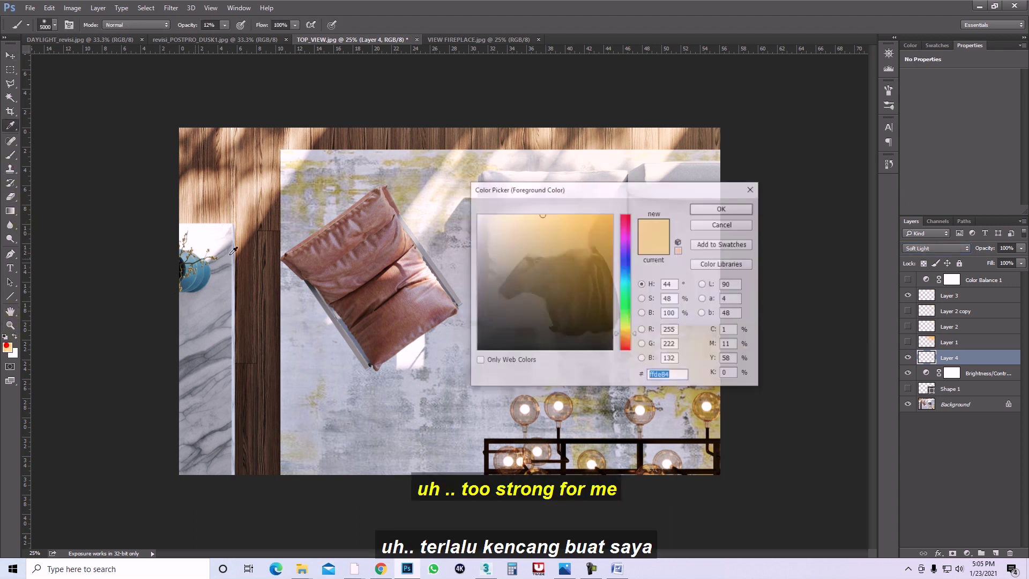
drag(524, 272, 614, 352)
click(723, 209)
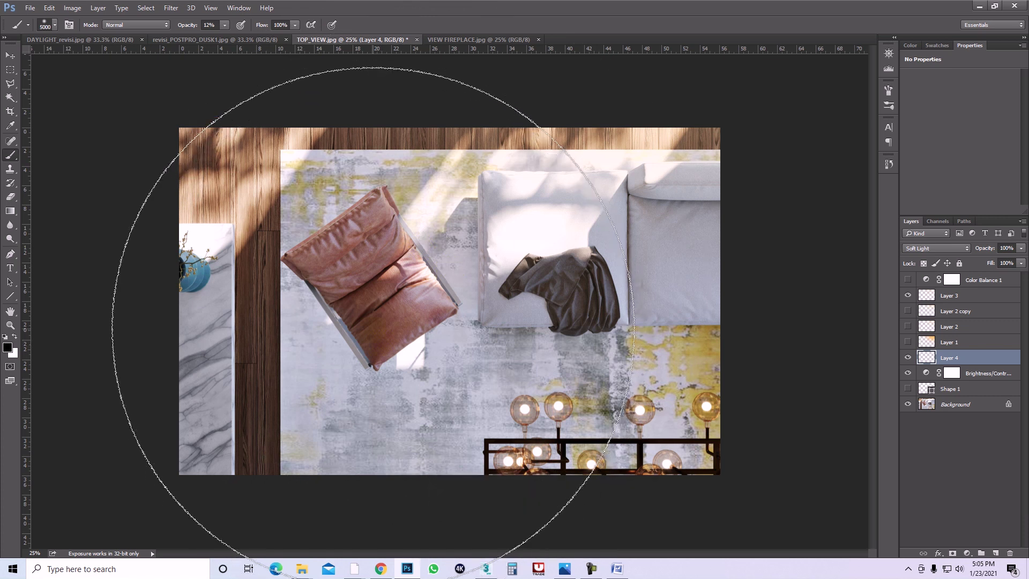
drag(340, 269, 403, 317)
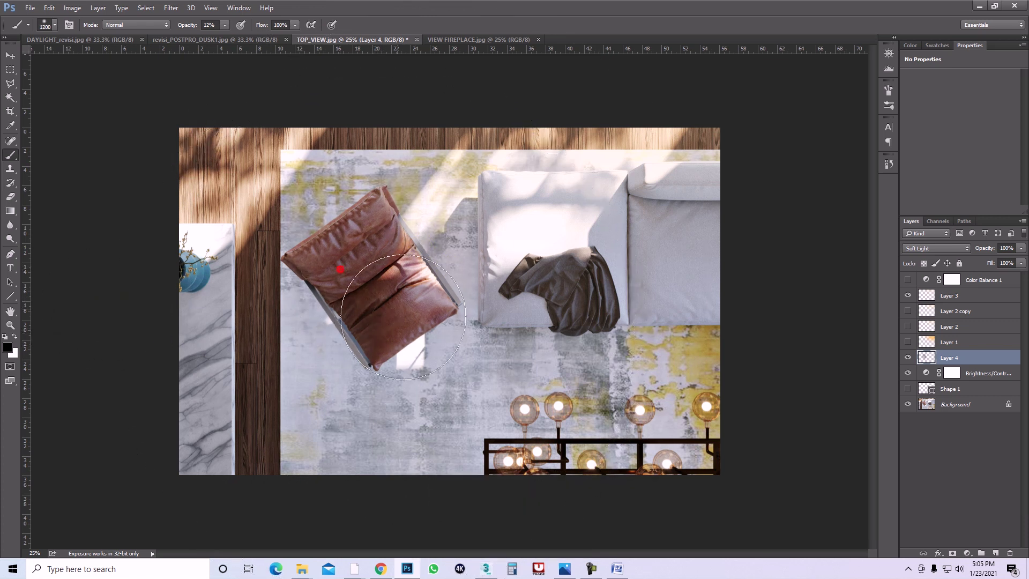
Compare the shading by toggling Layer 4, then lower its opacity to 54%.
click(908, 357)
click(907, 358)
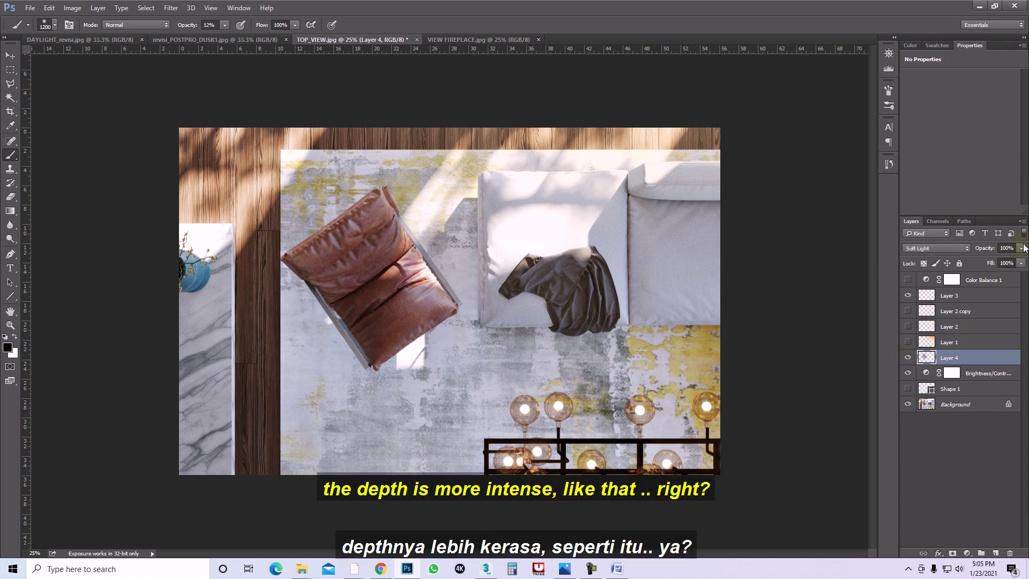
click(1021, 248)
drag(1020, 259, 996, 260)
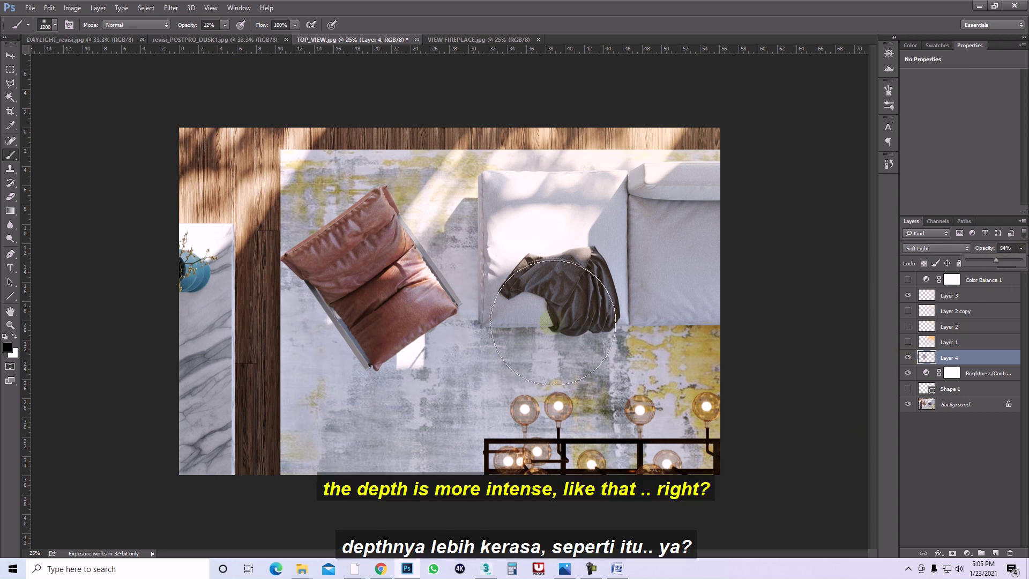